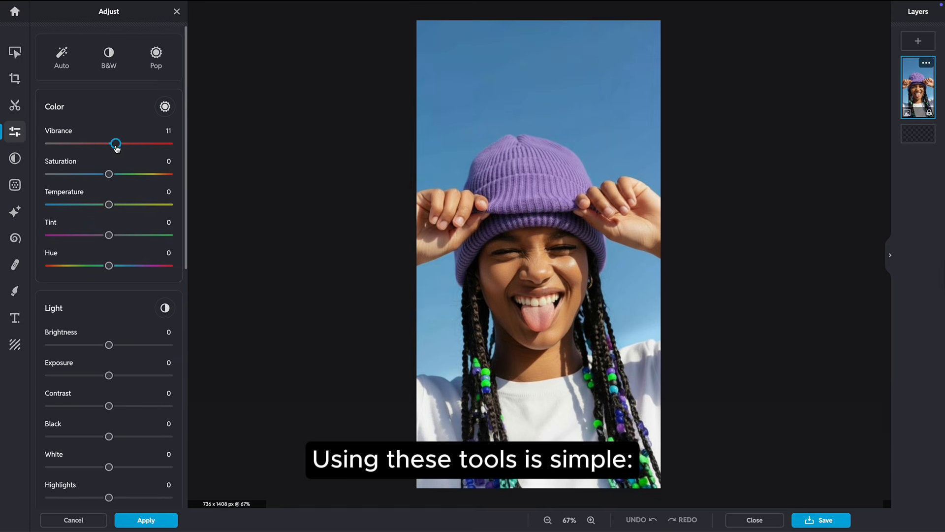
Step: Apply vibrance 24, brightness 14, sharpen 4, smooth 4 and a -19 vignette to the portrait
left_click_drag(117, 149, 116, 176)
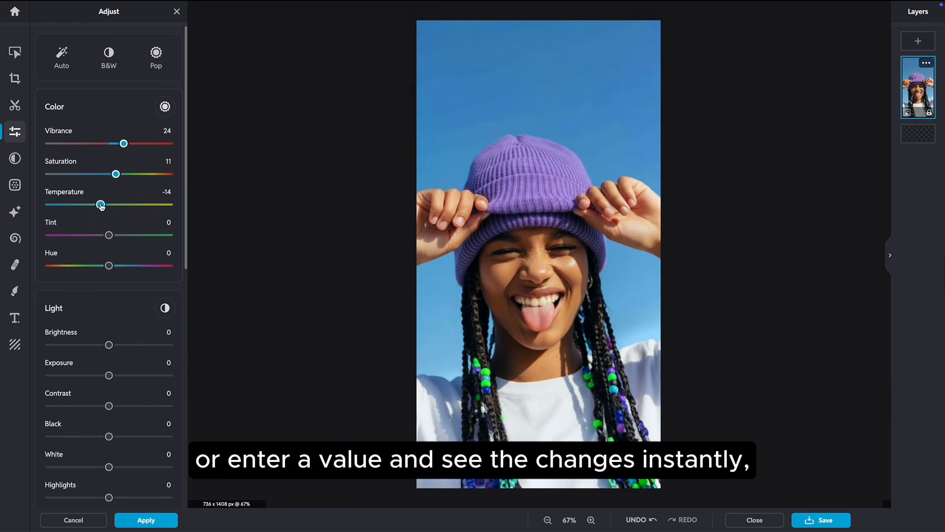
left_click_drag(114, 347, 116, 407)
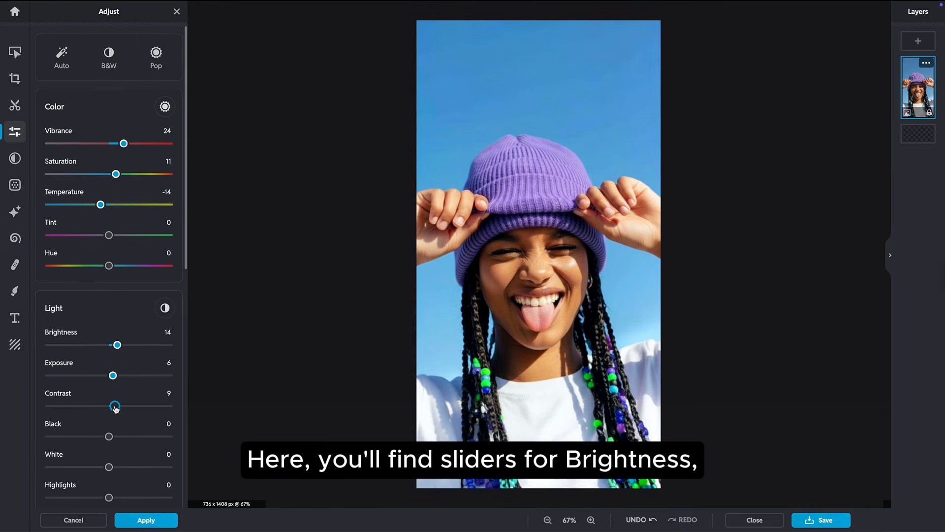
left_click_drag(187, 247, 188, 486)
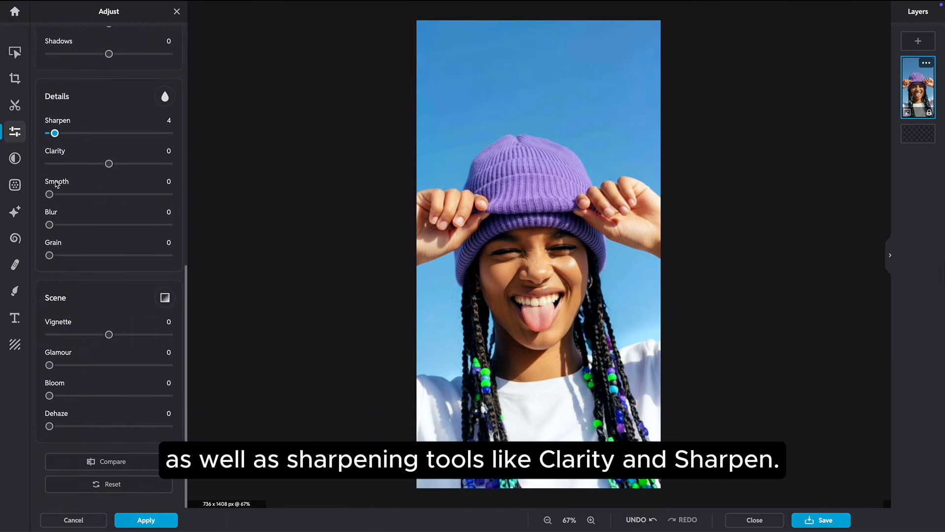
left_click_drag(52, 197, 56, 198)
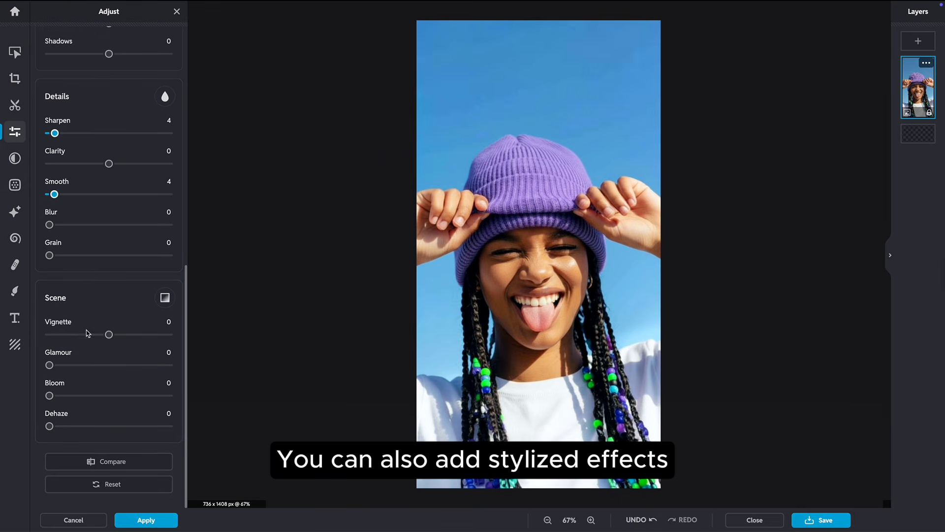
mouse_move(109, 336)
left_mouse_down()
mouse_move(120, 336)
mouse_move(98, 337)
left_mouse_up()
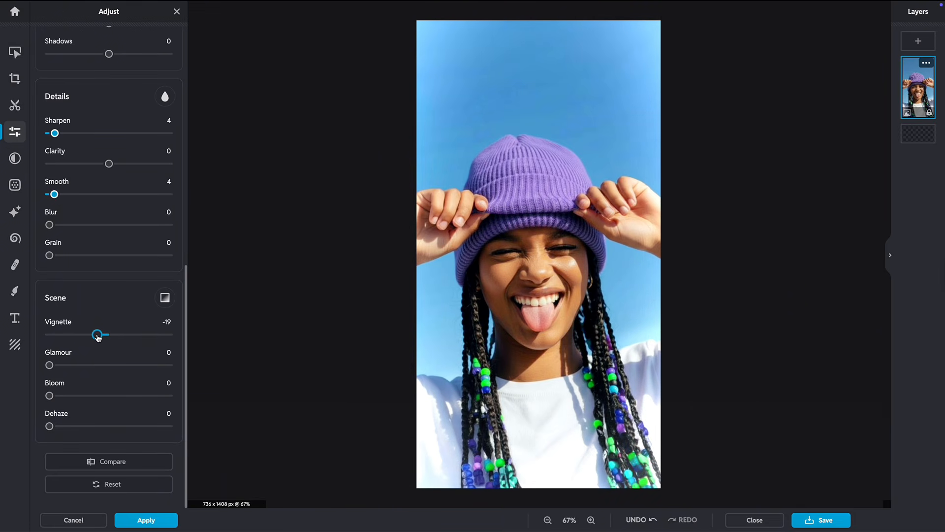
left_click(142, 466)
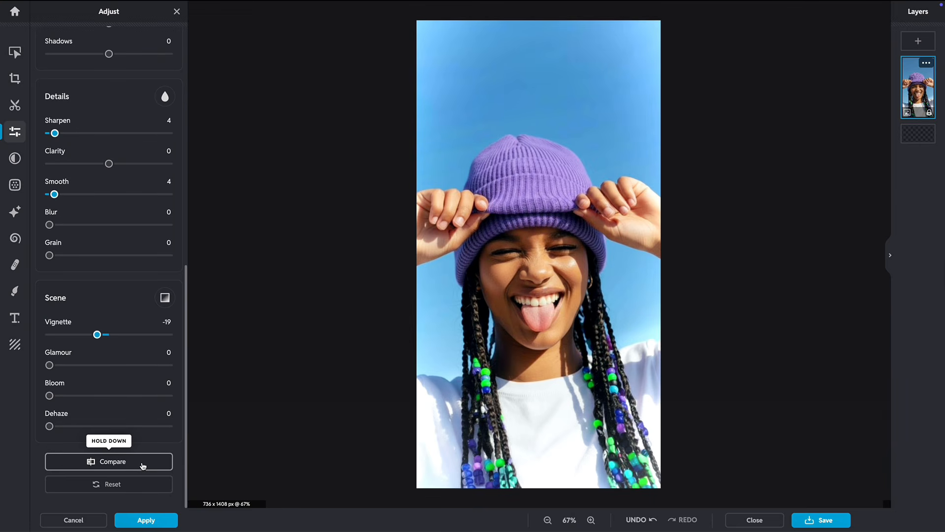
left_click(145, 519)
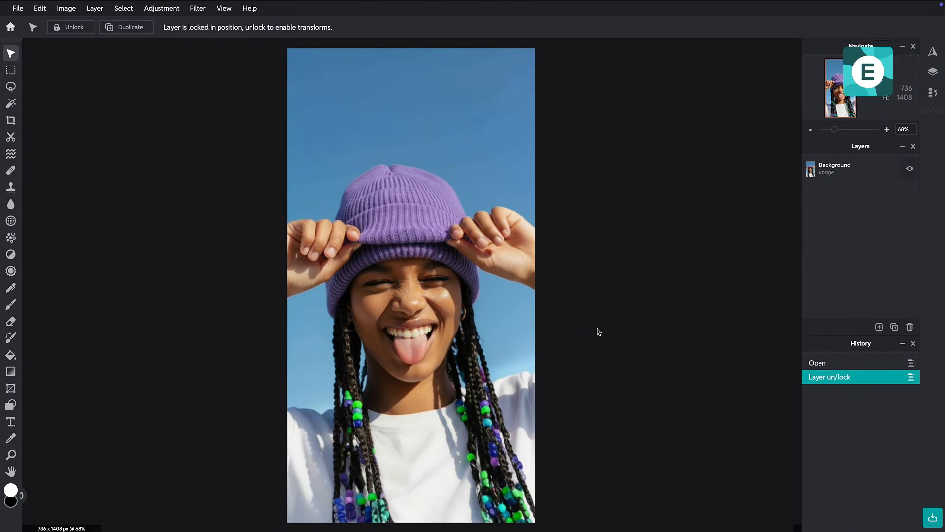
Step: Colorize the Background layer blue at hue 47 with Hue and saturation, lightening it slightly
left_click(358, 241)
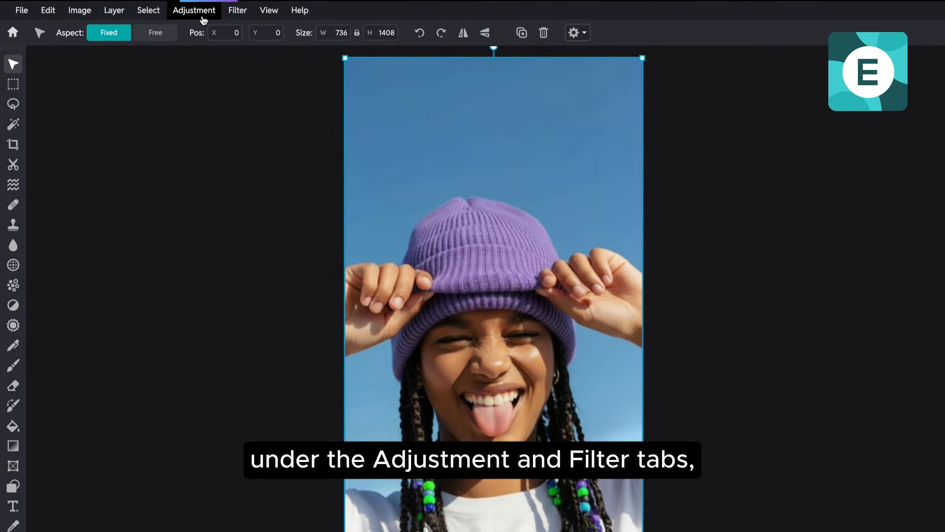
left_click(168, 13)
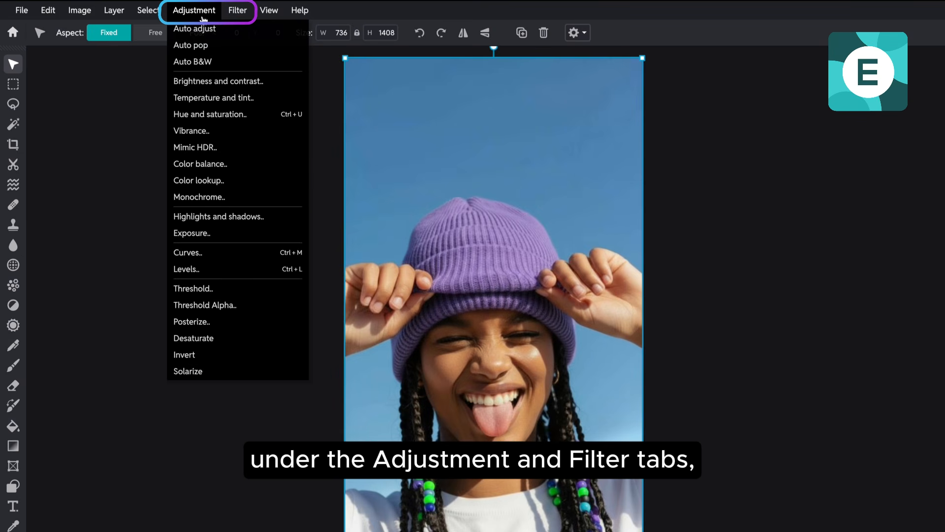
mouse_move(197, 13)
left_click(210, 114)
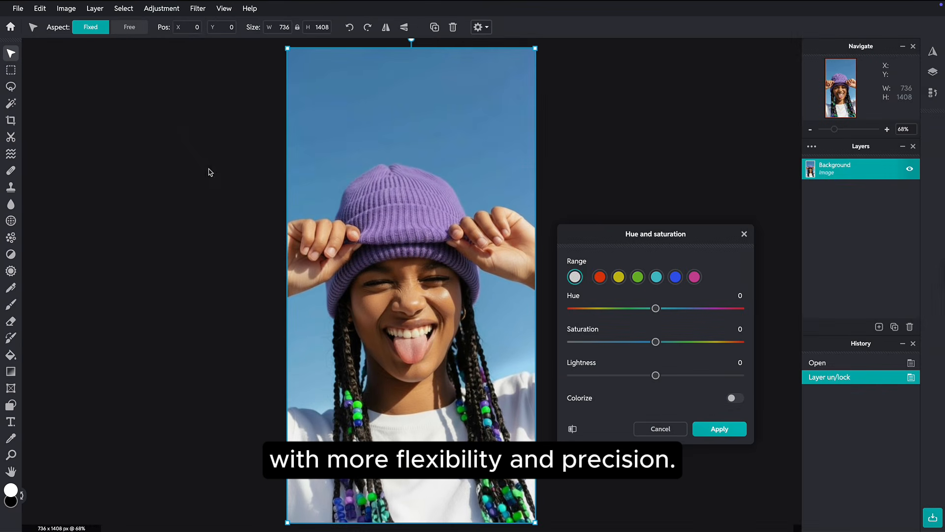
left_click_drag(656, 308, 633, 308)
left_click(733, 398)
left_click_drag(655, 274, 679, 274)
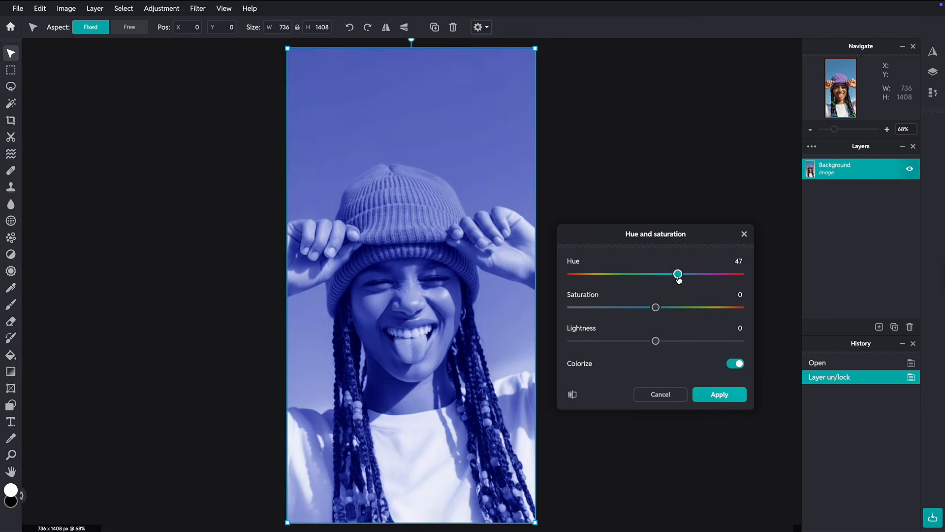
left_click_drag(655, 341, 660, 340)
left_click(718, 394)
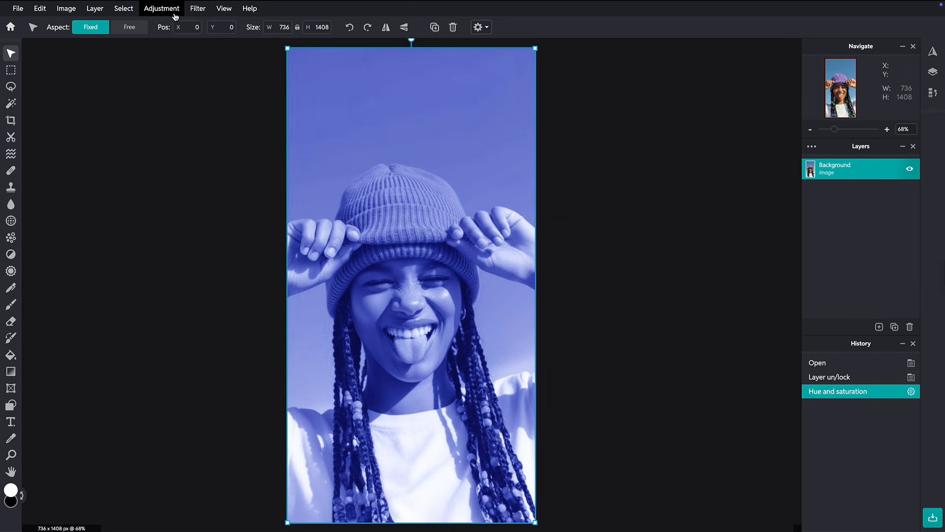
left_click(161, 9)
Step: Apply Posterize to reduce the blue portrait to fewer colour levels
left_click(201, 269)
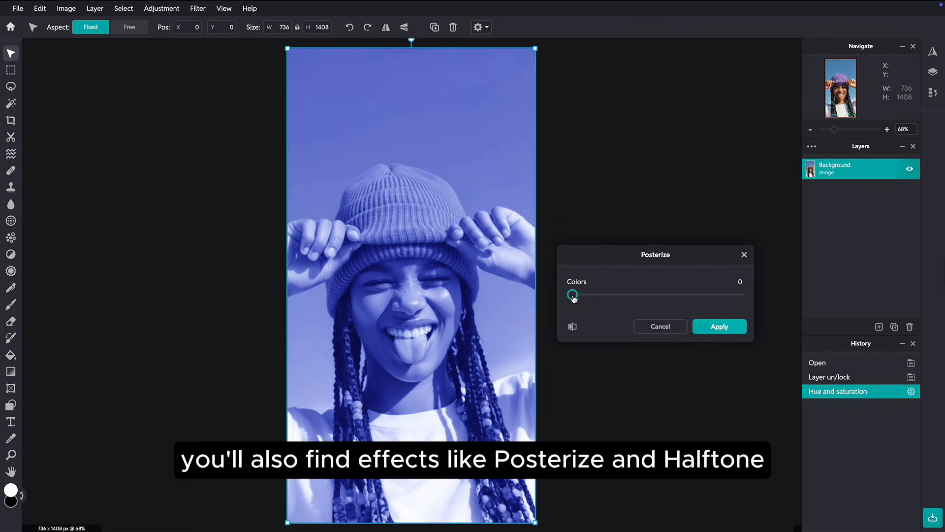
left_click_drag(572, 295, 655, 295)
left_click(716, 327)
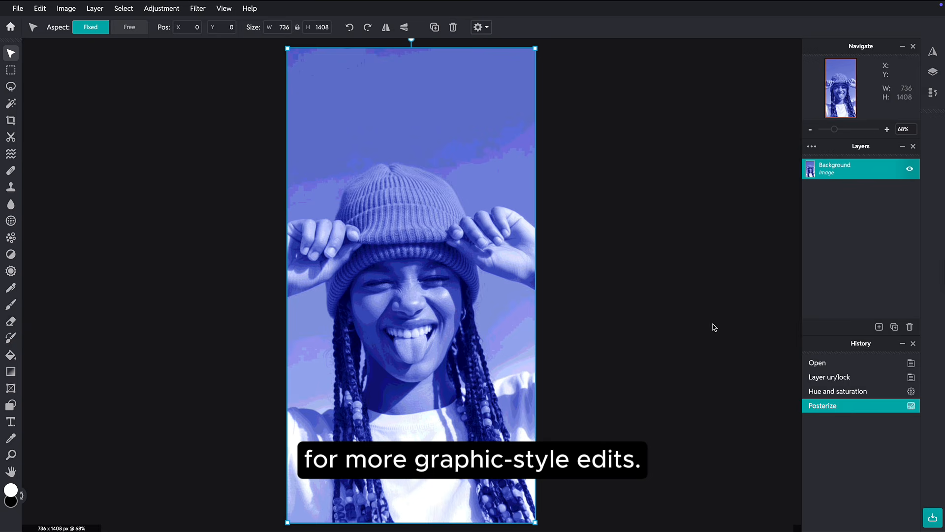
Step: Apply a Halftone filter with frequency 200 for fine dots
left_click(206, 11)
left_click(234, 287)
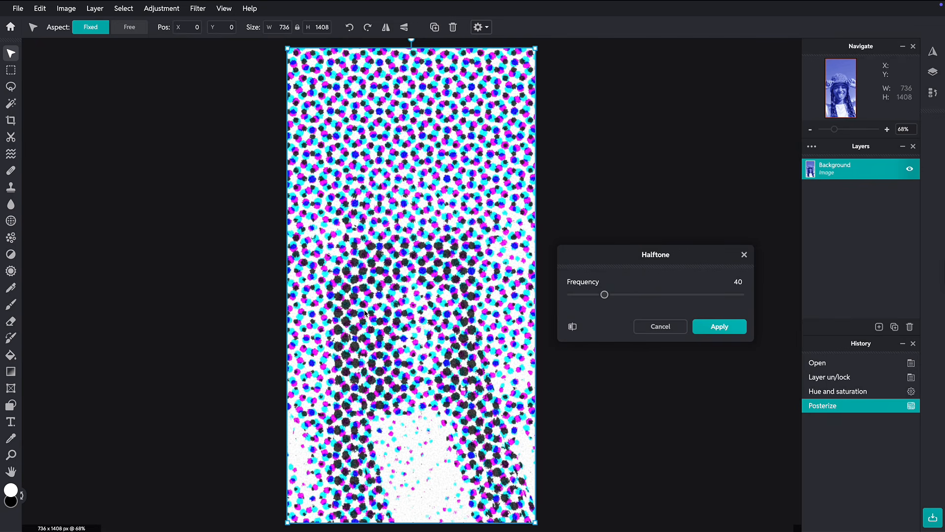
left_click_drag(604, 294, 743, 298)
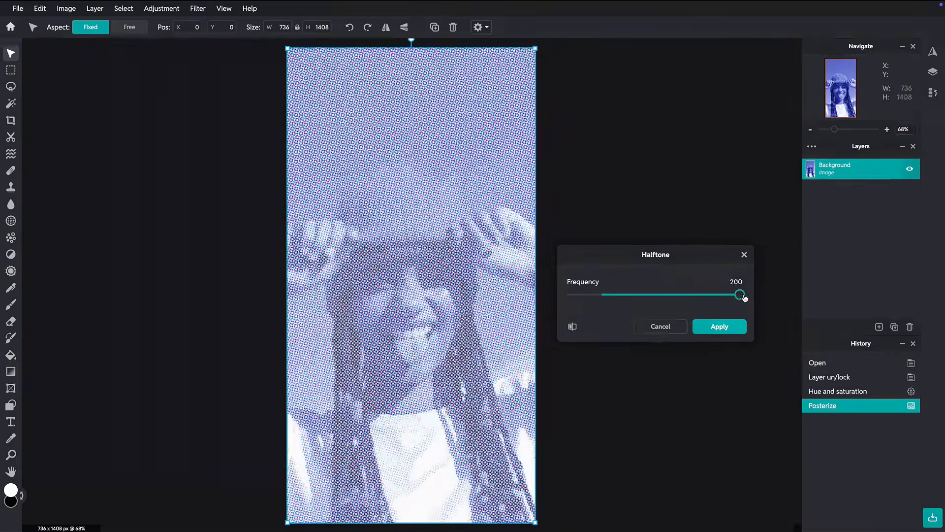
left_click(719, 327)
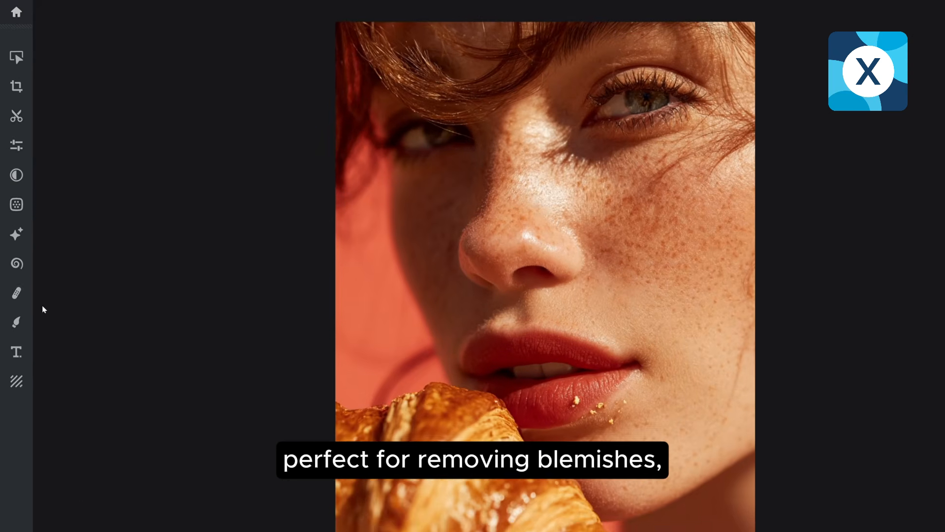
Step: Choose the Retouch tools for the freckled croissant portrait
left_click(20, 306)
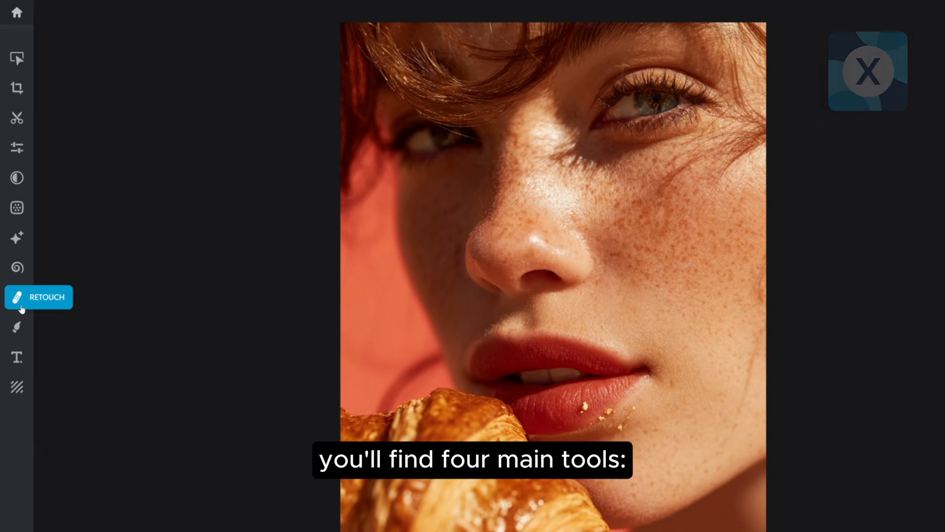
Step: Spot-heal the three crumbs beside the lower lip
left_click(20, 305)
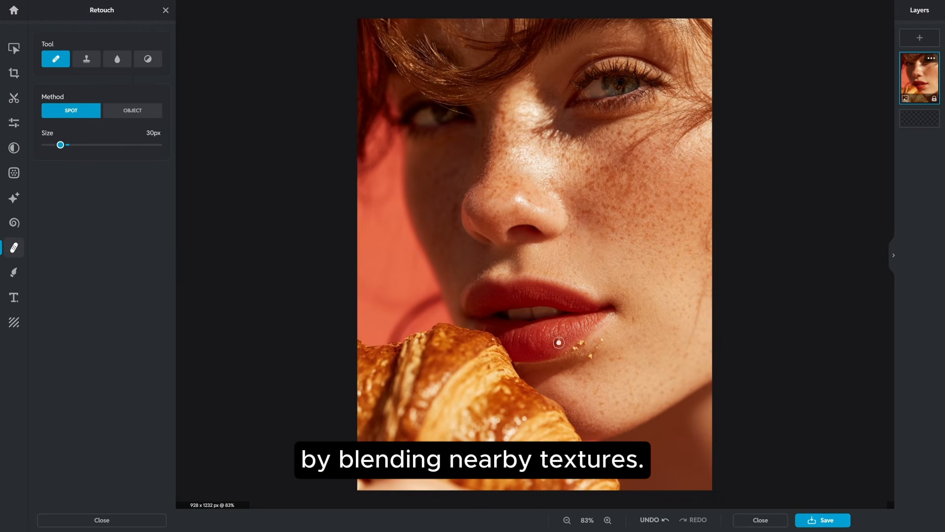
left_click(582, 343)
left_click(574, 349)
left_click(601, 339)
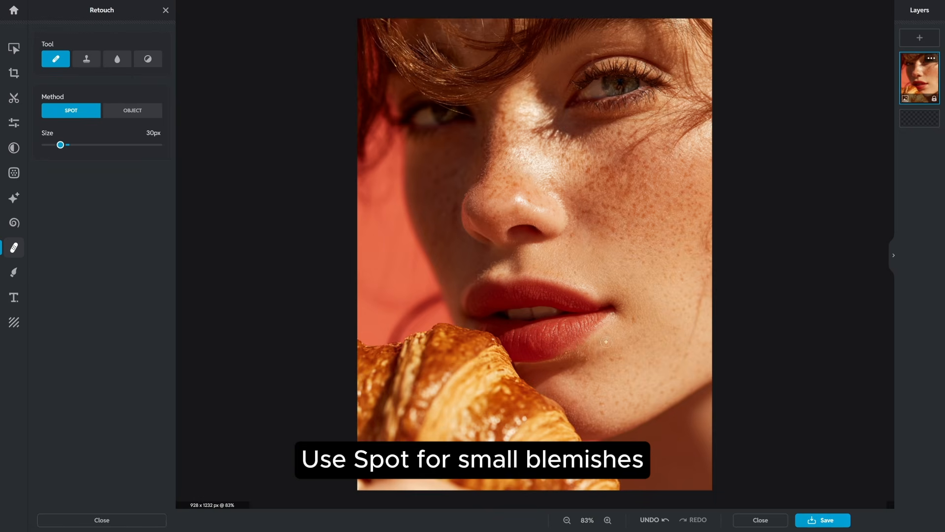
Step: Remove the distraction left of the lips using Object method with Quality resolve at 74px
left_click(129, 114)
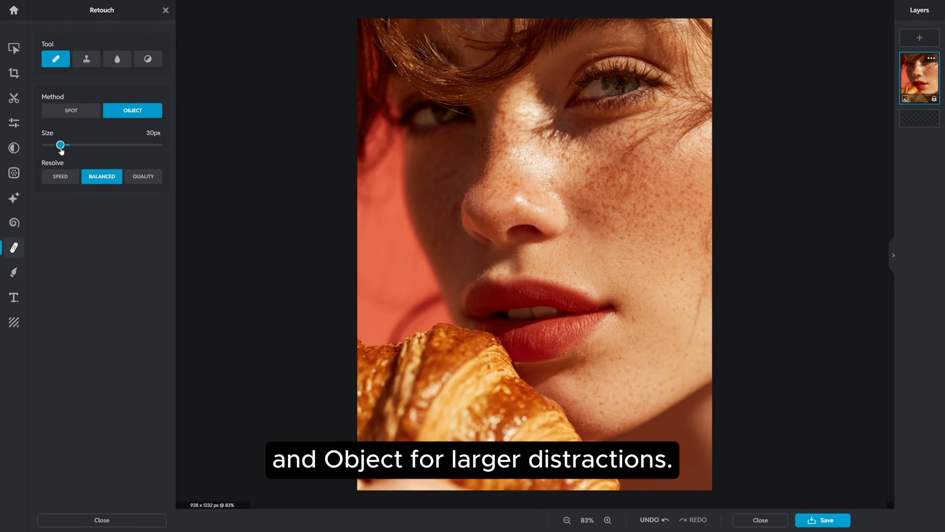
left_click(143, 176)
left_click_drag(390, 340, 442, 290)
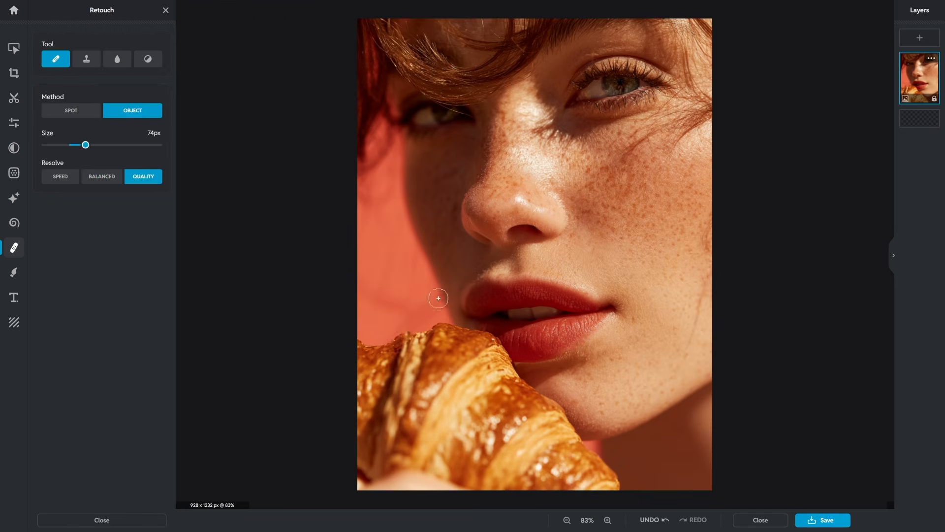
scroll(526, 305, "up", 5)
scroll(797, 299, "down", 3)
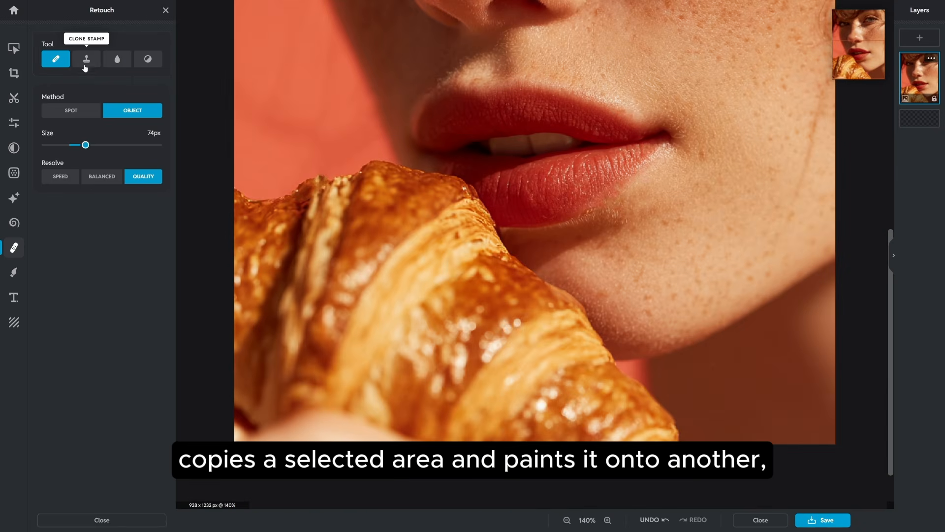
Step: With a 160px soft Clone Stamp, paint croissant texture over the pinkish bottom-edge skin
left_click(86, 63)
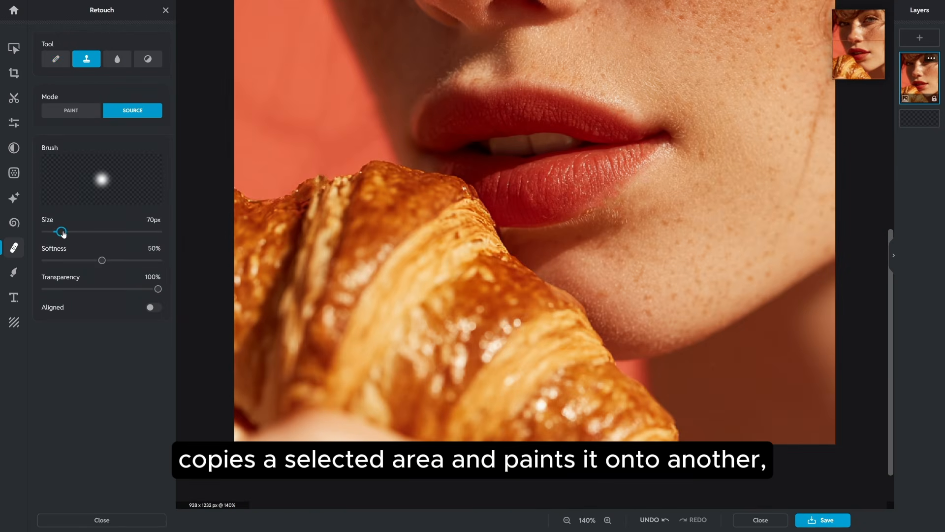
mouse_move(63, 233)
left_mouse_down()
mouse_move(82, 232)
mouse_move(118, 264)
left_mouse_up()
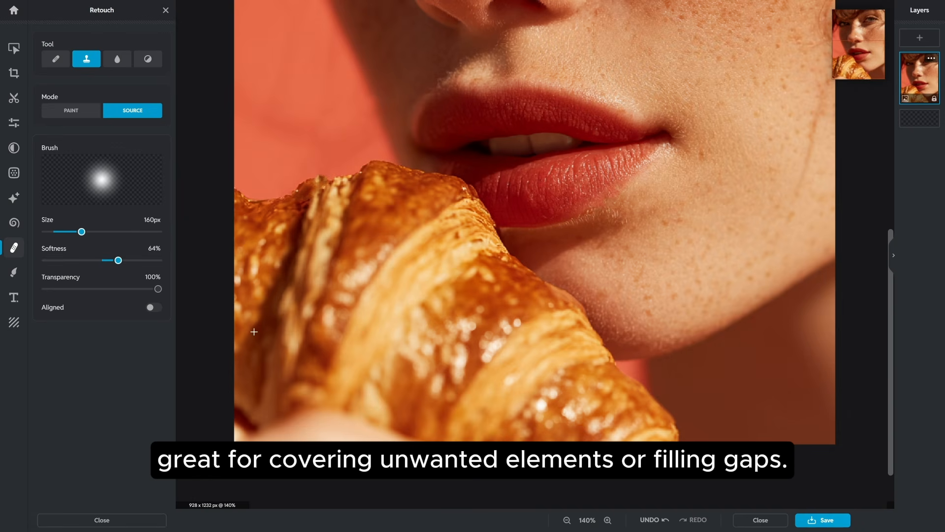
left_click(341, 347)
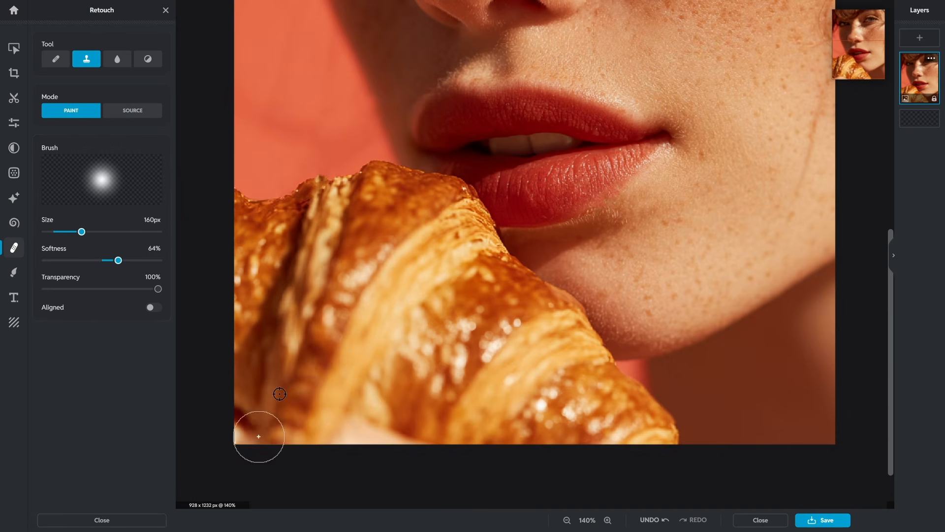
left_click(140, 110)
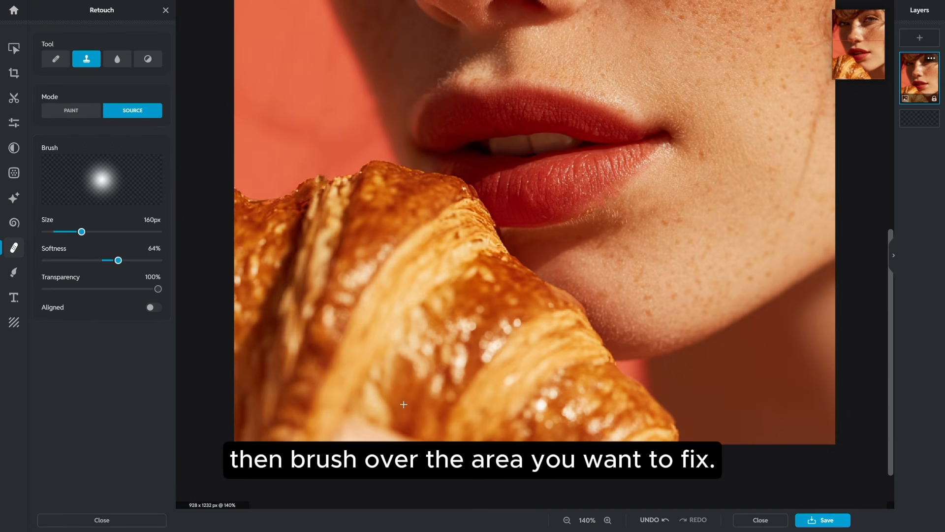
left_click(384, 387)
mouse_move(373, 421)
left_mouse_down()
mouse_move(346, 445)
mouse_move(428, 442)
left_mouse_up()
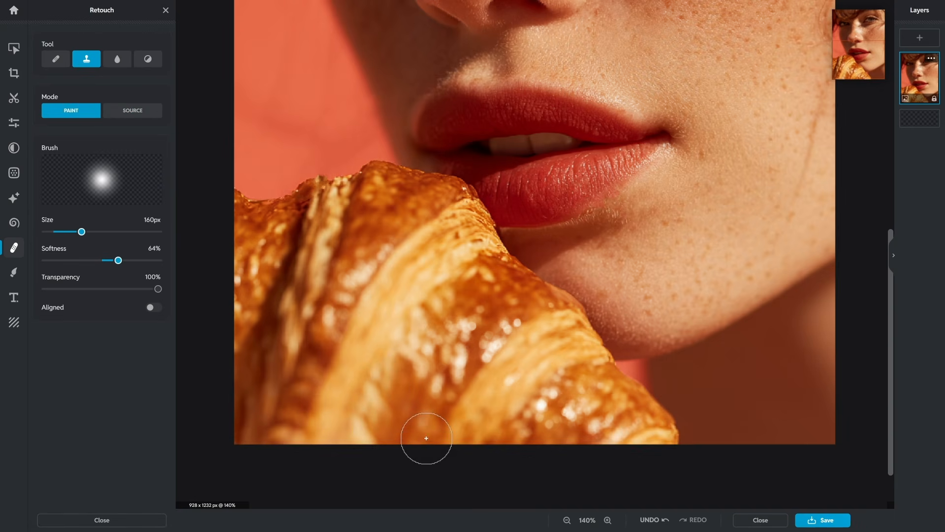
scroll(424, 429, "down", 5)
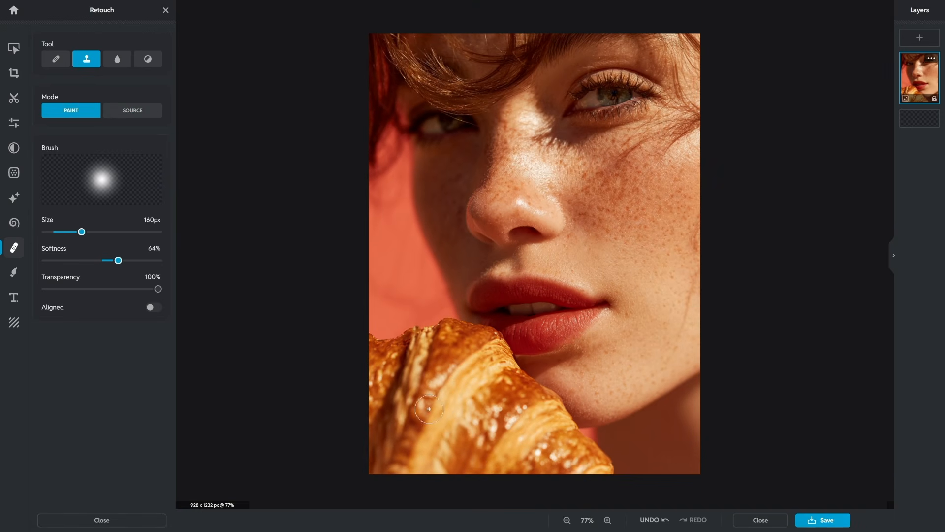
Step: Set up a SHARPEN-mode brush at 191px and 69% softness, then pick Dodge/Burn
left_click(119, 65)
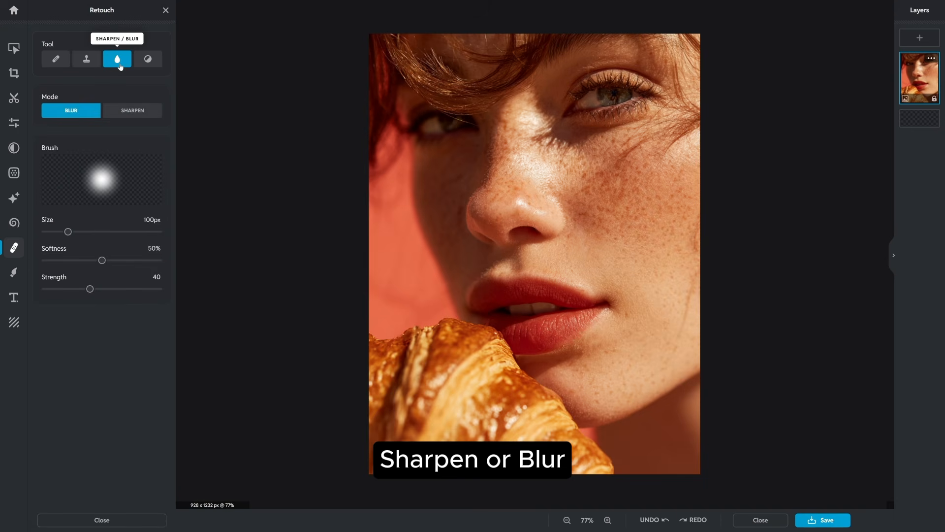
left_click(126, 112)
mouse_move(69, 231)
left_mouse_down()
mouse_move(88, 231)
mouse_move(124, 259)
left_mouse_up()
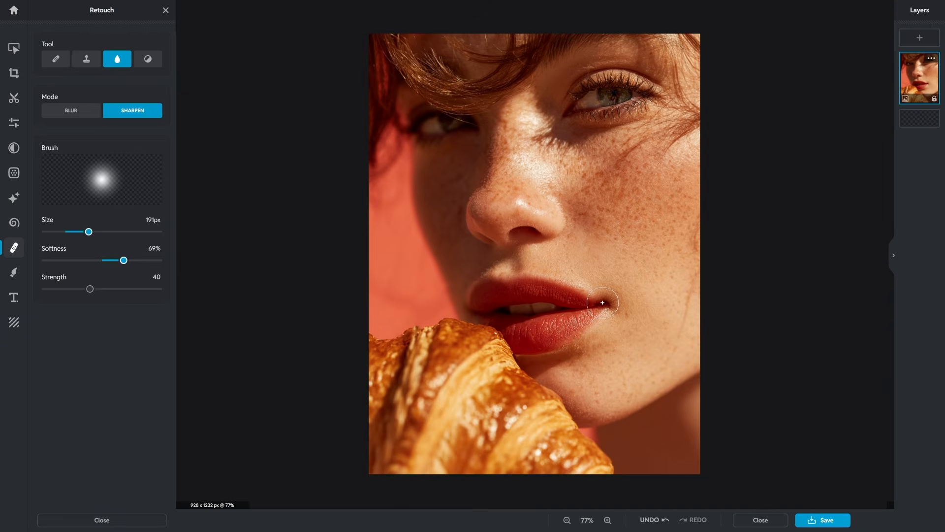
left_click(148, 59)
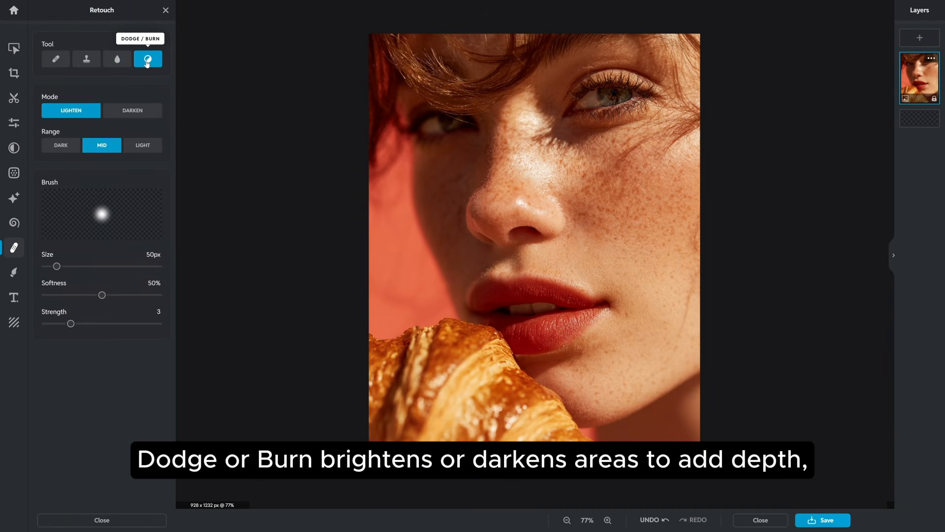
Step: Burn the eye and cheek beside the nose with a 298px, 78% soft, strength-2 Darken brush
left_click(135, 114)
left_click_drag(57, 266, 80, 266)
left_click_drag(102, 295, 133, 294)
left_click_drag(70, 323, 60, 324)
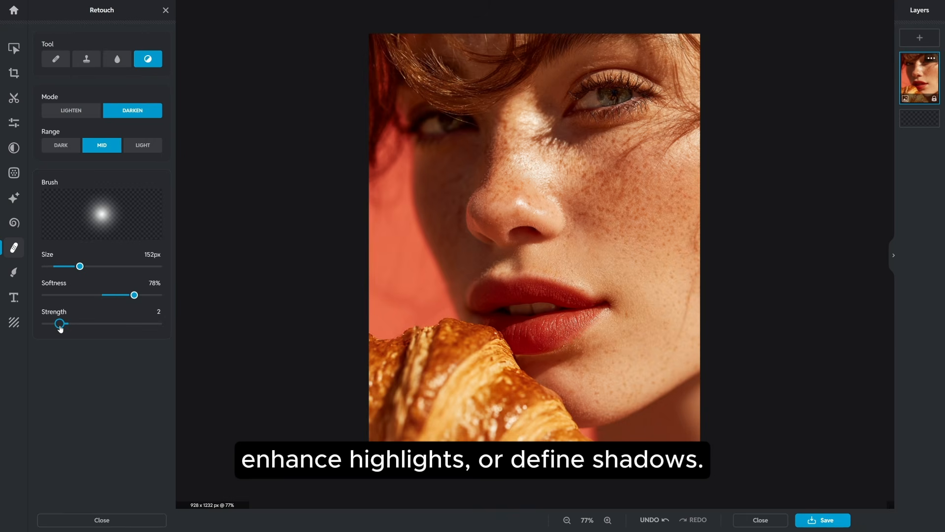
left_click_drag(79, 266, 113, 265)
mouse_move(457, 117)
left_mouse_down()
mouse_move(455, 169)
mouse_move(458, 134)
mouse_move(428, 109)
left_mouse_up()
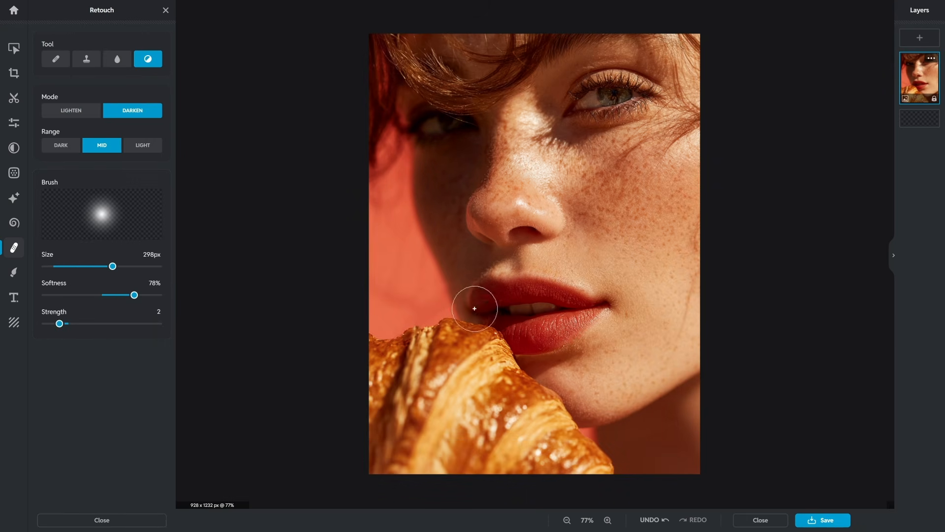
left_click(71, 110)
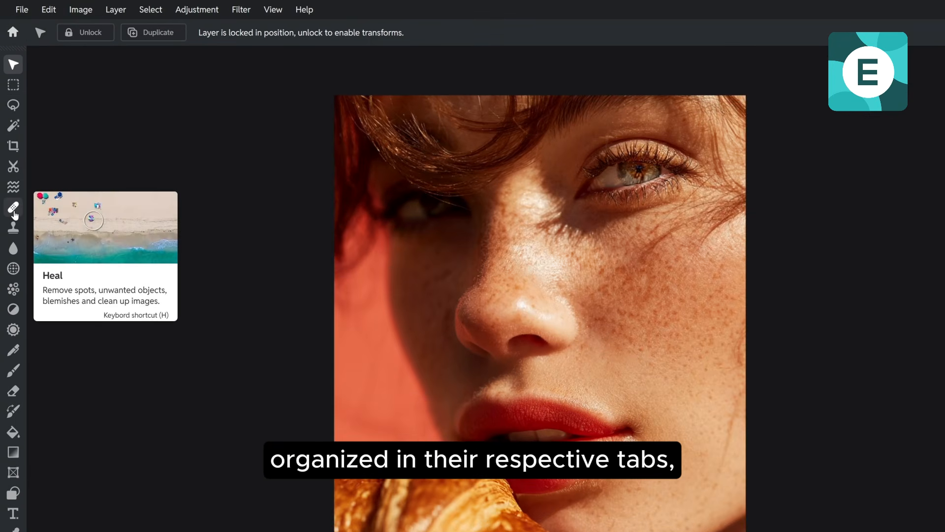
Step: Cycle through the Heal, Clone Stamp, Blur and Dodge/Burn tools in Pixlr Editor
left_click(11, 163)
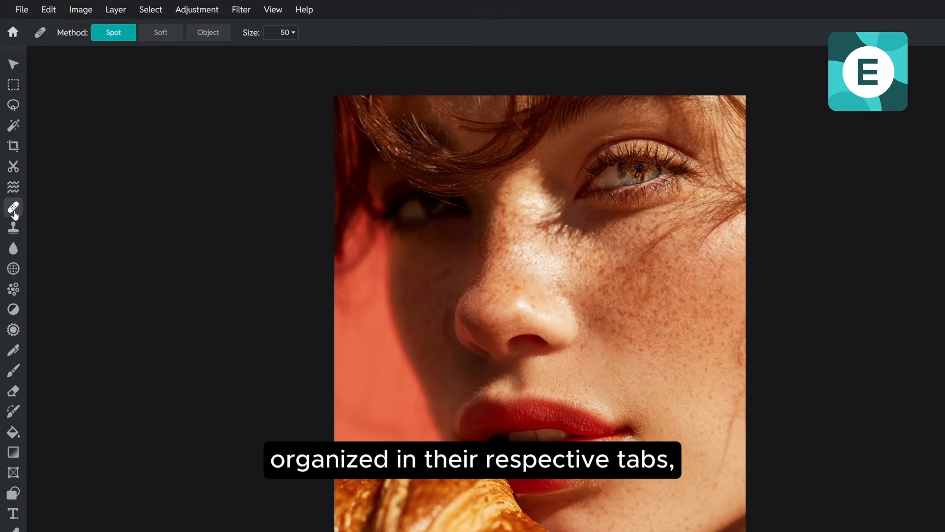
left_click(14, 231)
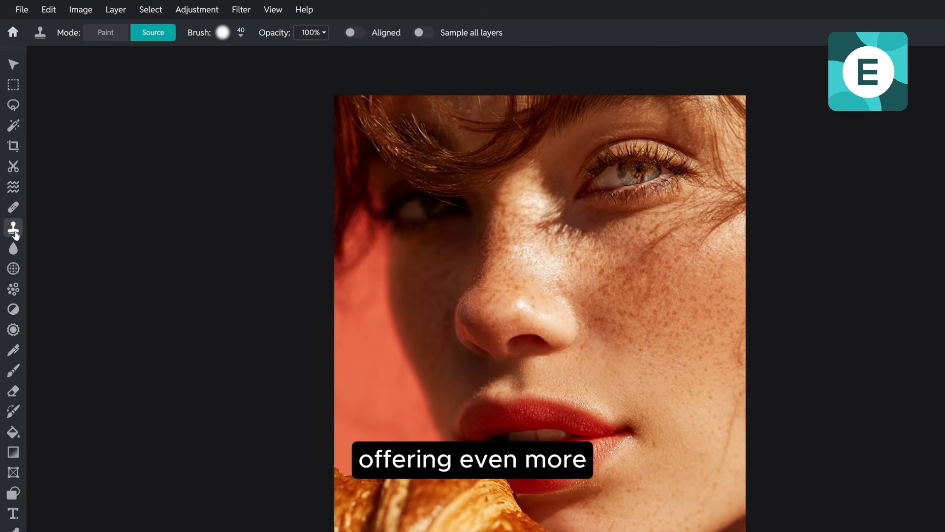
left_click(15, 249)
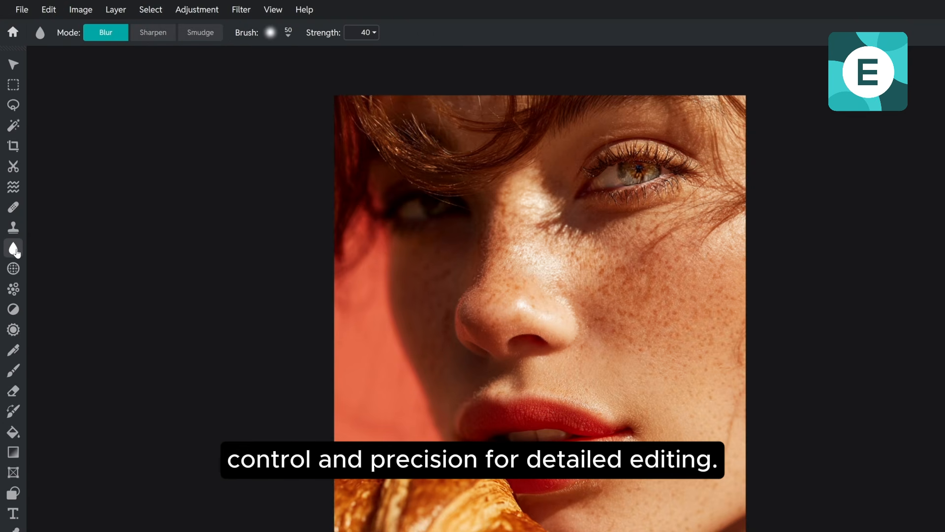
left_click(16, 313)
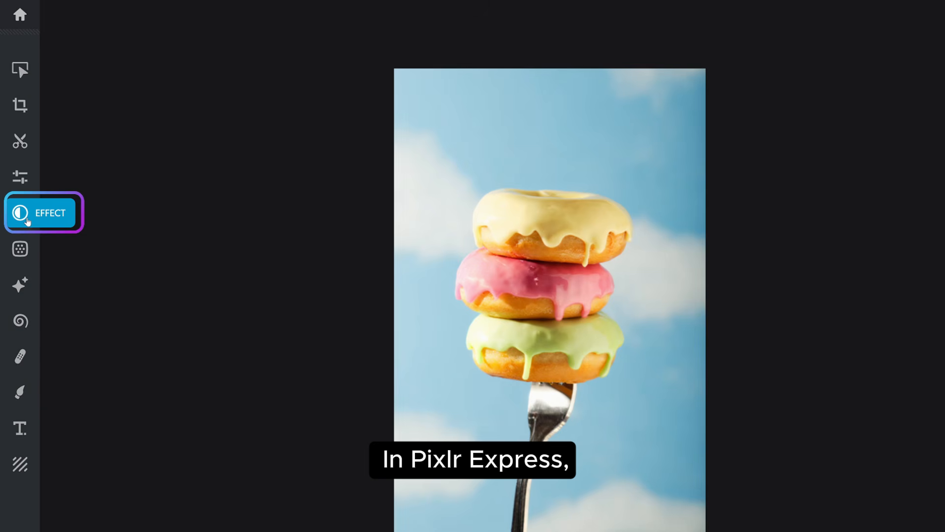
Step: Preview the Retro effects Ranguit and Creamlow on the donut photo
left_click(27, 220)
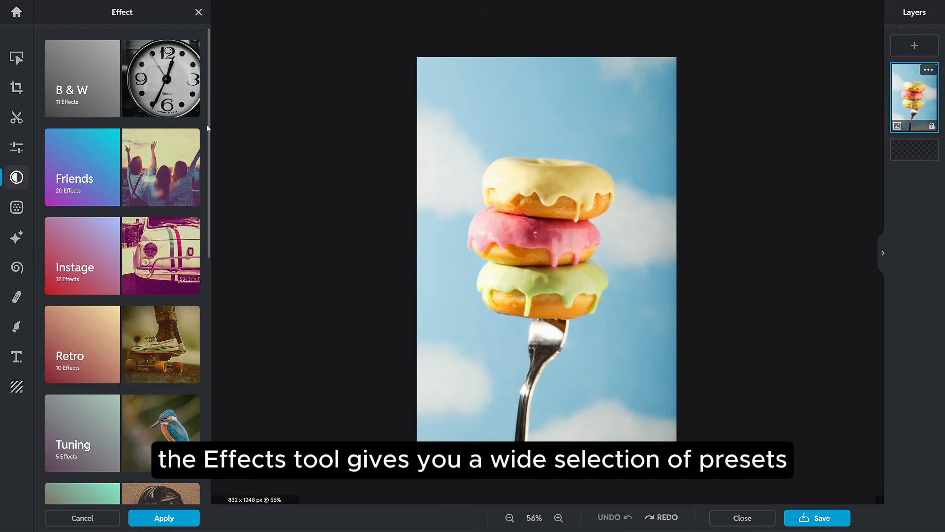
left_click_drag(209, 129, 235, 227)
left_click(157, 226)
left_click(147, 337)
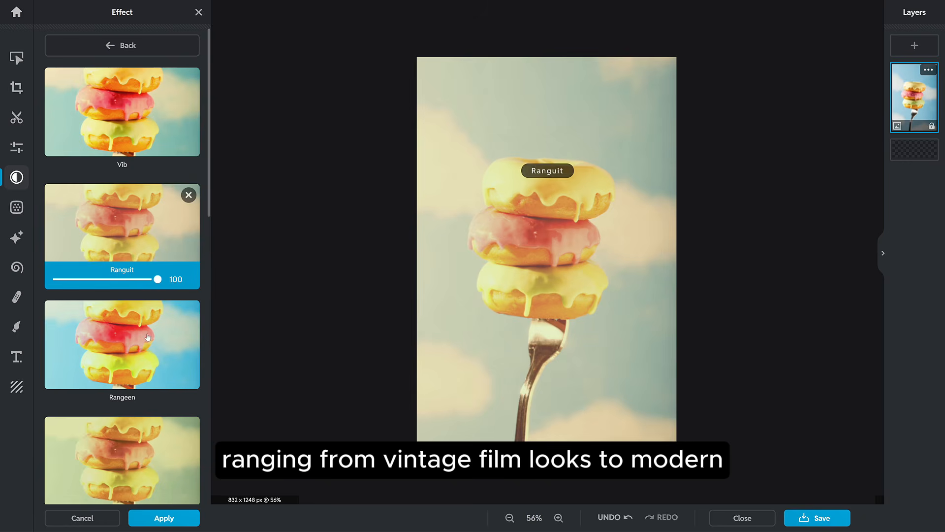
scroll(148, 336, "down", 3)
left_click(141, 361)
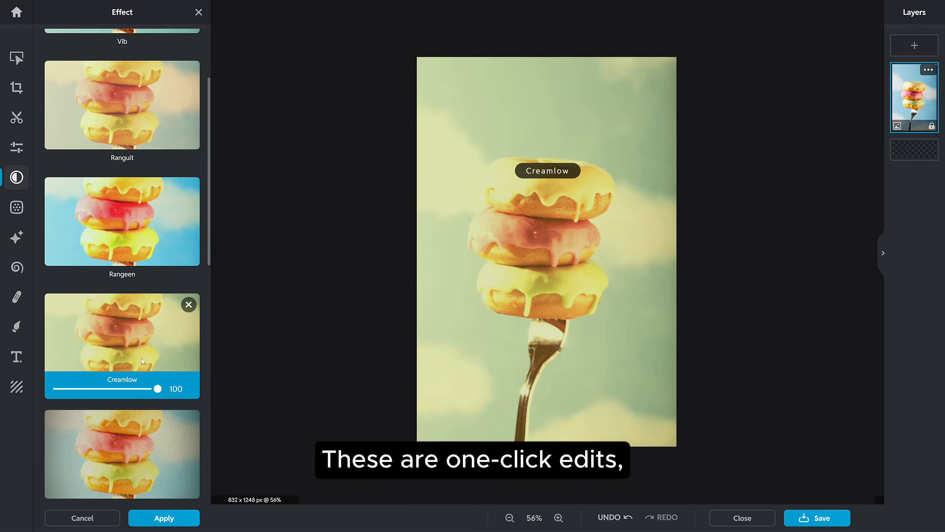
scroll(141, 359, "up", 3)
Step: Apply the Grapes color effect from the fruit category at strength 60
left_click(133, 49)
left_click_drag(208, 83, 216, 321)
left_click(150, 369)
scroll(150, 369, "down", 9)
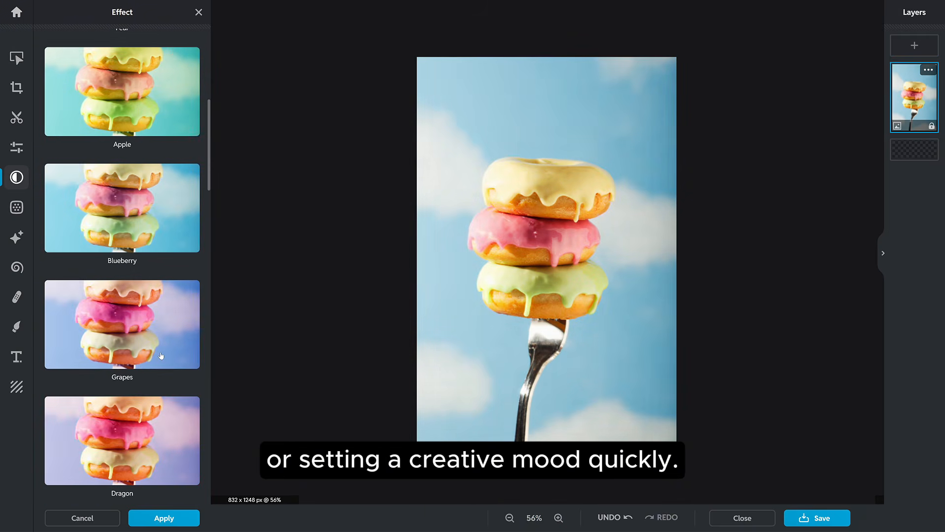
left_click(161, 351)
left_click_drag(162, 375, 118, 377)
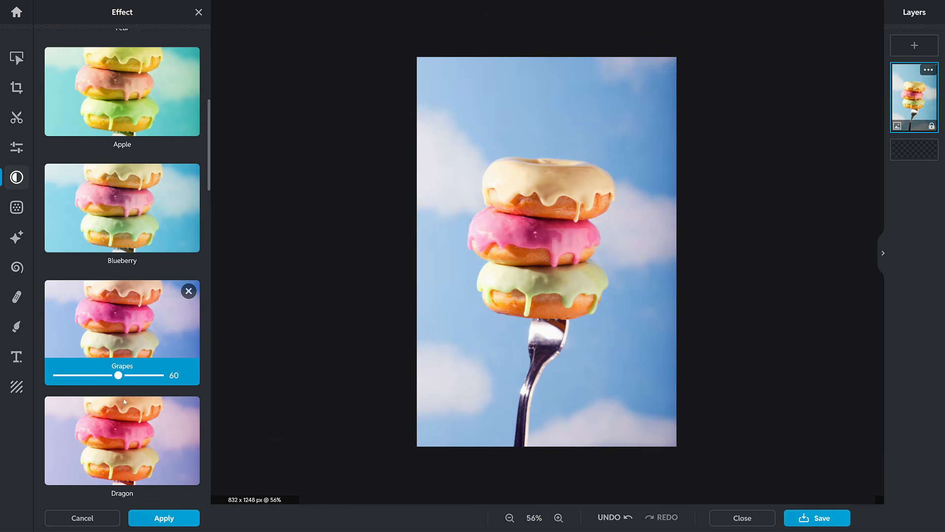
left_click(159, 521)
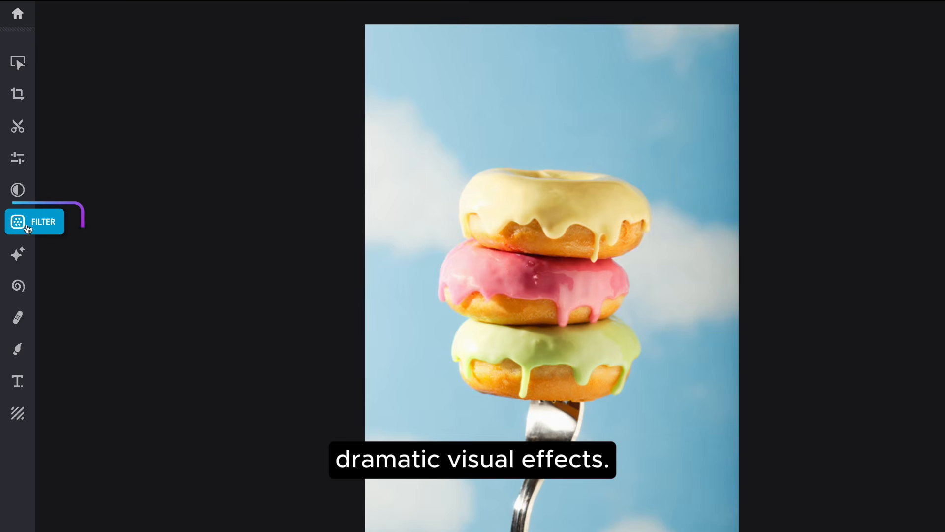
Step: Apply the HDR filter with Amount 47 and Contrast 48, comparing against the original
left_click(17, 224)
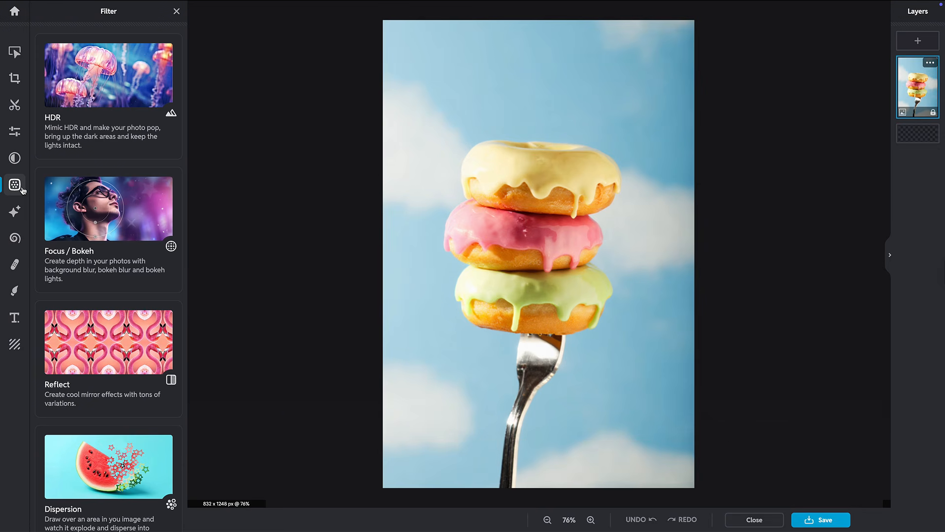
left_click(134, 89)
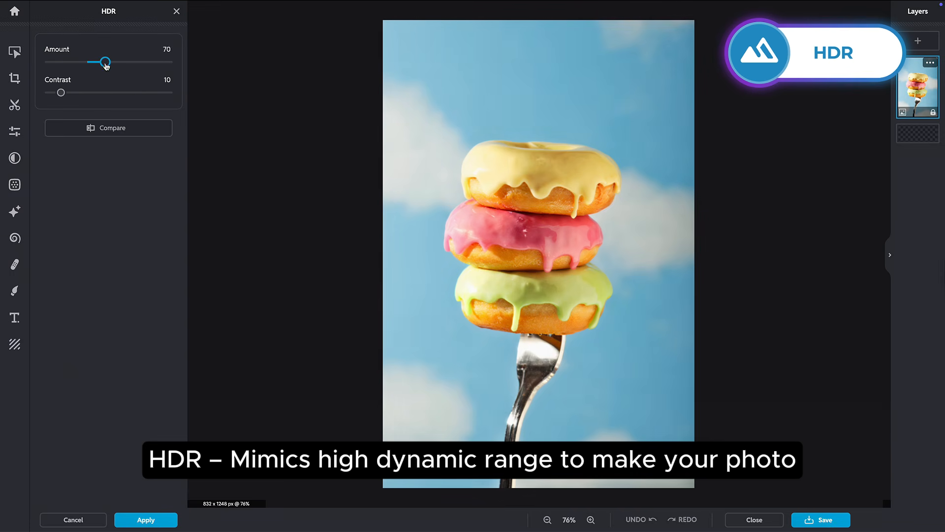
left_click_drag(107, 66, 103, 66)
left_click_drag(68, 95, 109, 97)
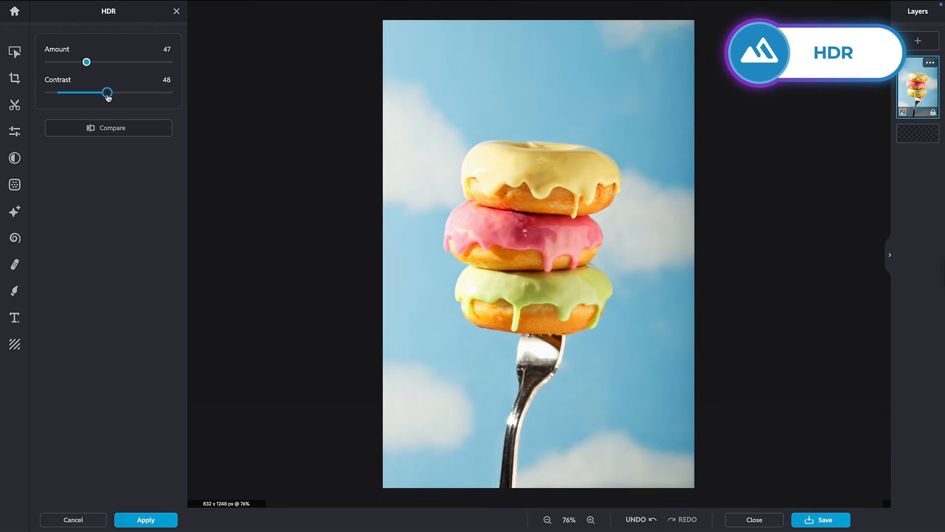
left_click(144, 131)
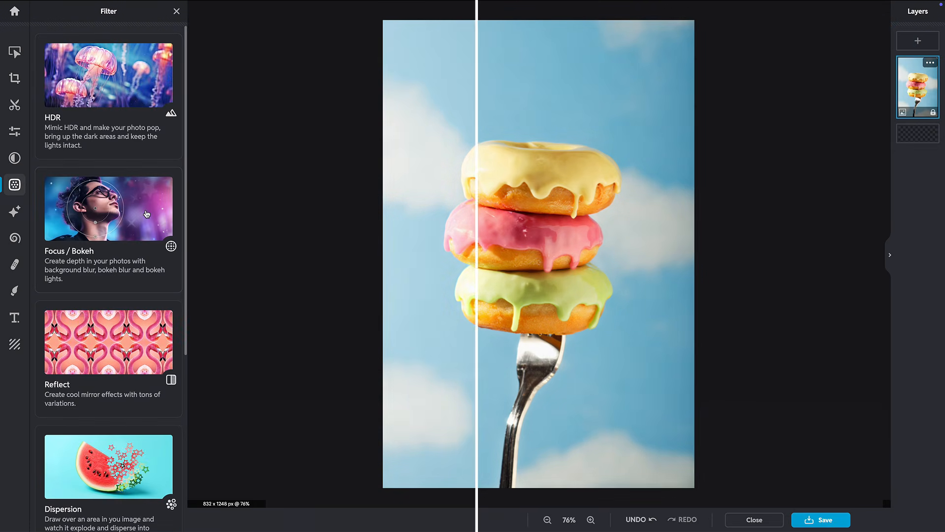
Step: Set a radial Focus/Bokeh area with enlarged inner focus and outer blur circles
left_click(146, 214)
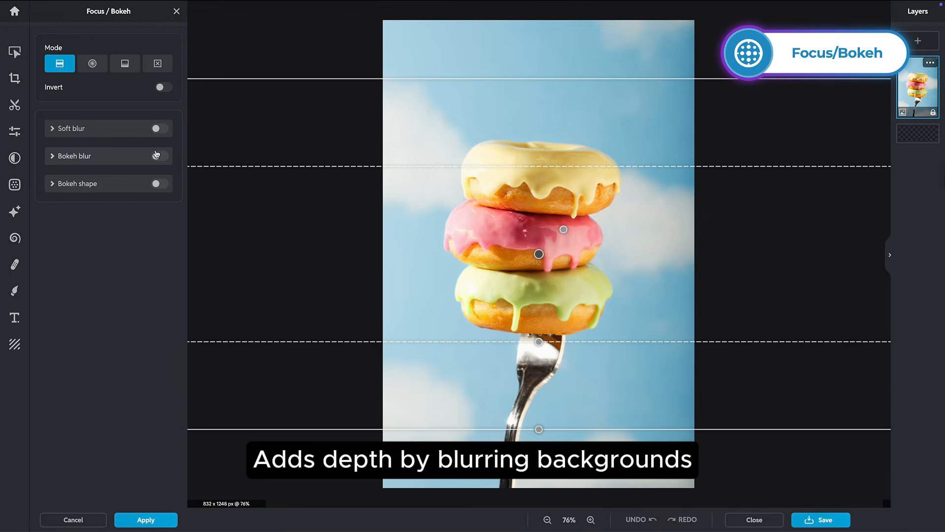
left_click(92, 64)
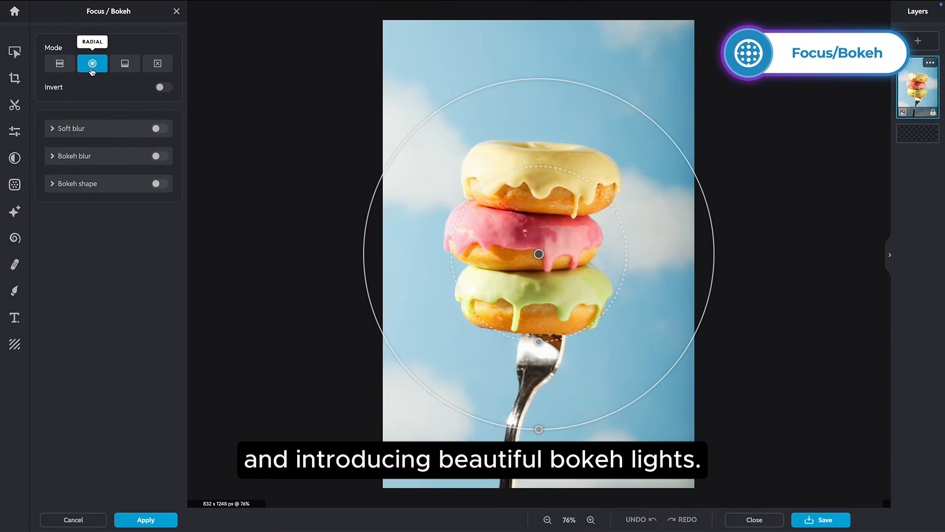
left_click_drag(539, 341, 539, 384)
left_click_drag(539, 430, 539, 464)
Step: Enable soft blur at 46 and bokeh blur at size 69, intensity 78
left_click(159, 129)
left_click_drag(84, 167, 104, 167)
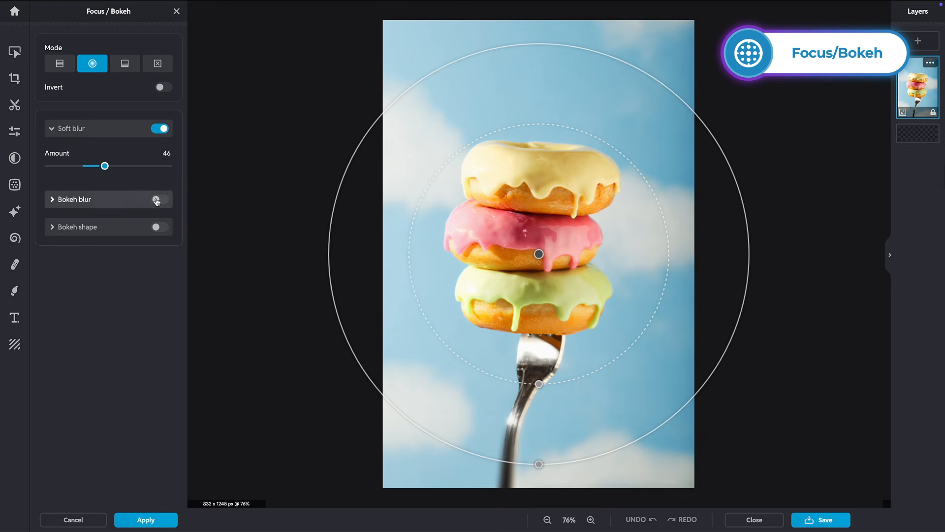
left_click(159, 200)
left_click_drag(84, 263, 143, 295)
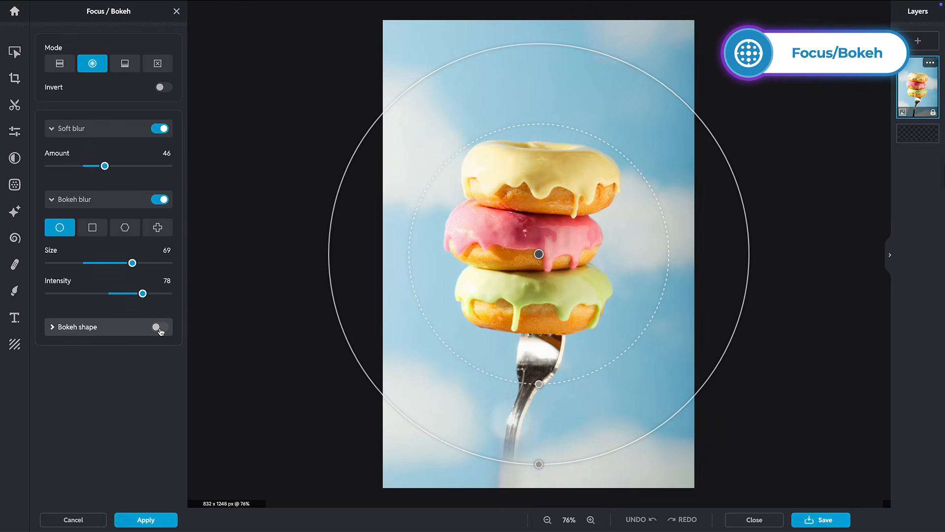
left_click(159, 326)
Step: Add pink heart-shaped bokeh lights at size 61, intensity 92, and apply
left_click(125, 374)
left_click_drag(103, 441, 73, 412)
left_click_drag(120, 501, 159, 502)
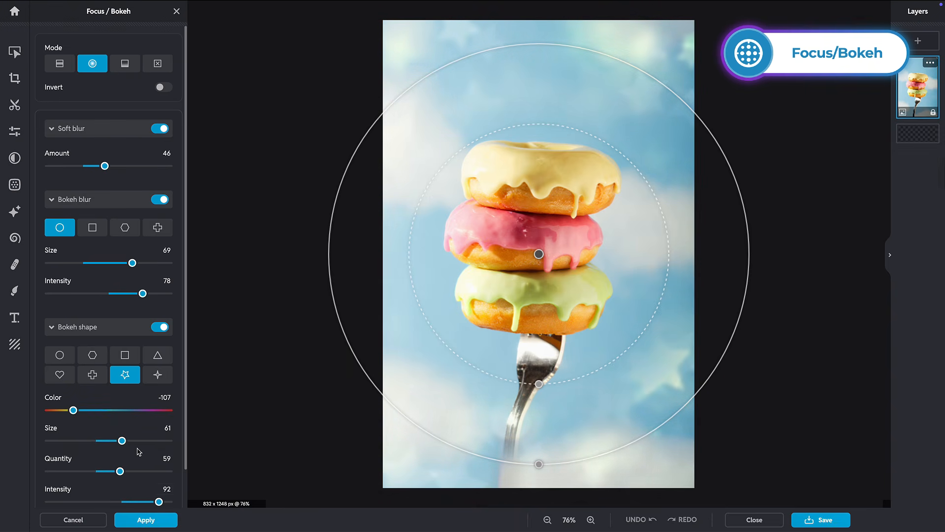
left_click(60, 374)
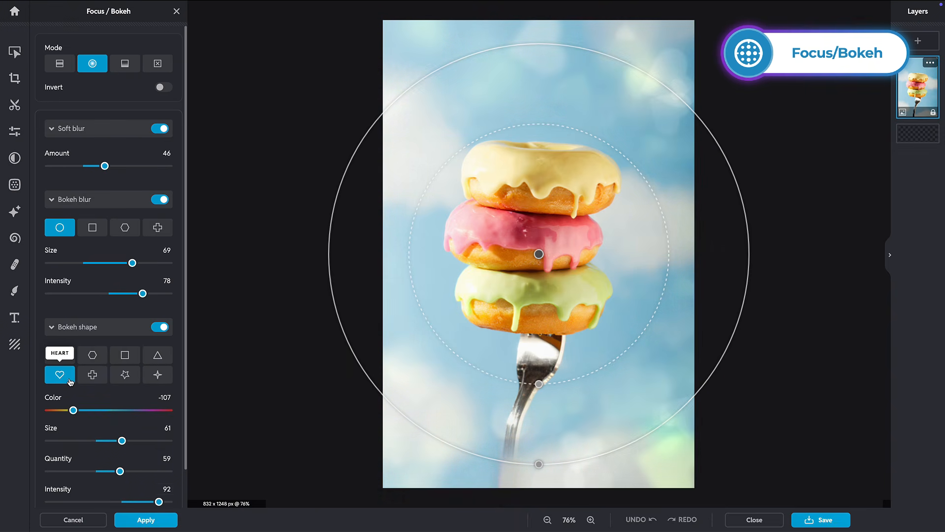
left_click_drag(73, 410, 159, 411)
left_click(156, 521)
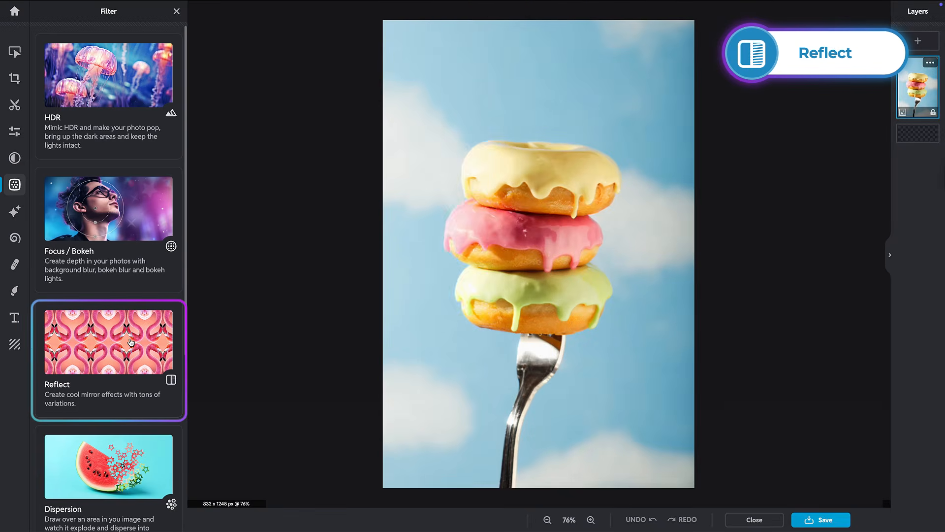
left_click(130, 342)
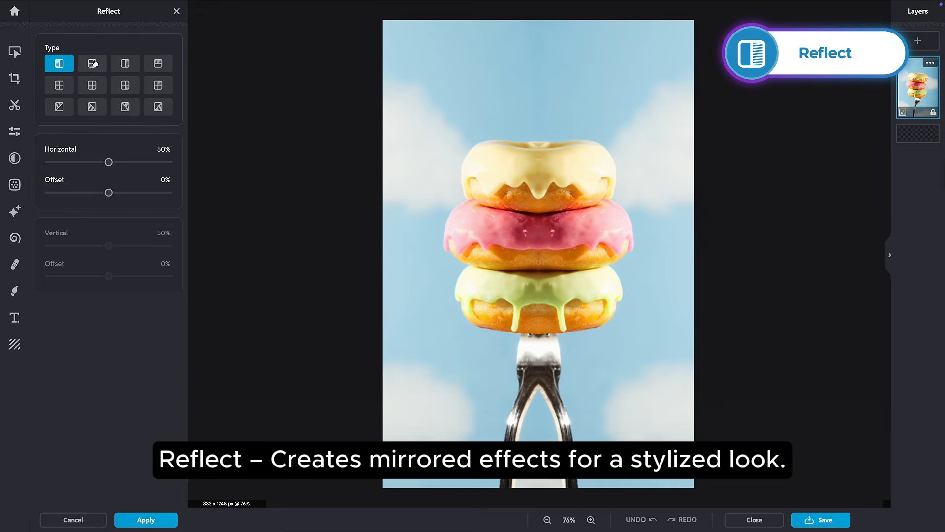
left_click(96, 63)
left_click(127, 64)
left_click(159, 64)
left_click(158, 85)
left_click(129, 87)
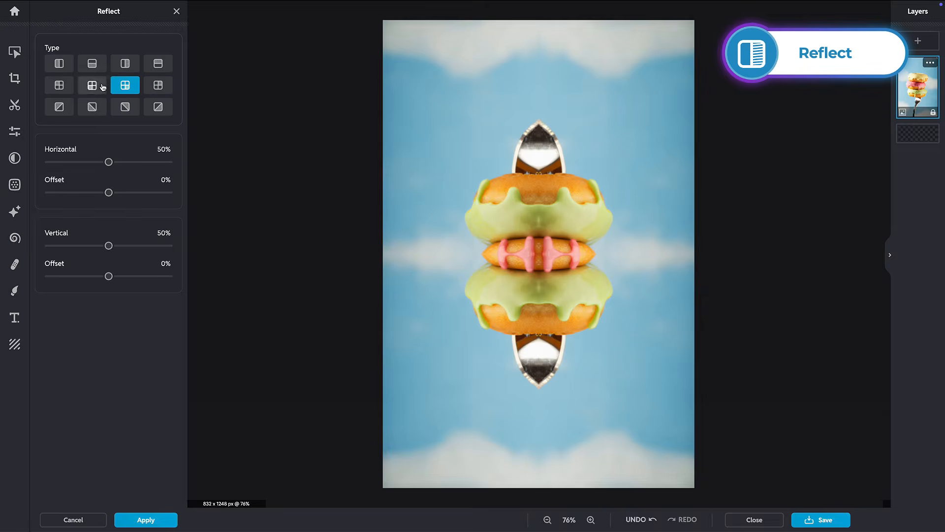
left_click(92, 85)
left_click(60, 106)
left_click(92, 107)
left_click(125, 107)
left_click(158, 106)
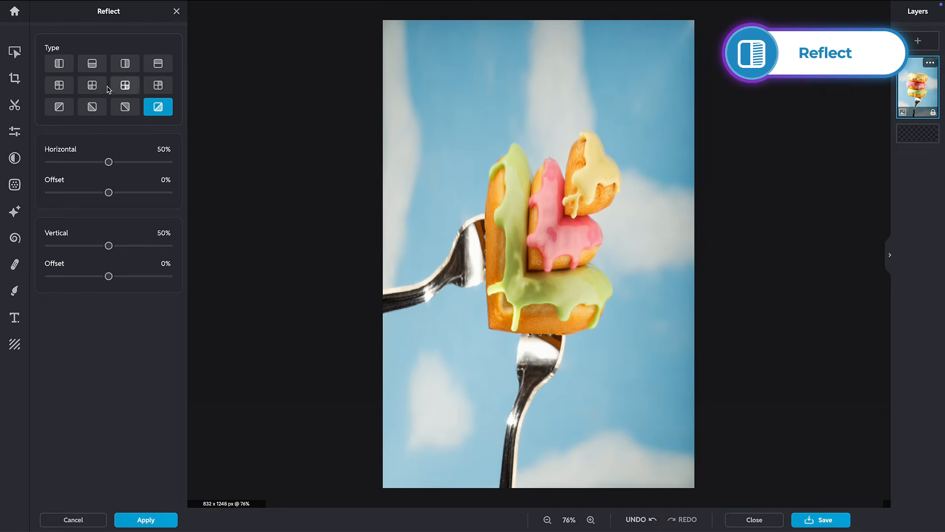
left_click(98, 87)
left_click_drag(109, 192, 79, 193)
left_click_drag(109, 276, 76, 277)
left_click_drag(78, 192, 71, 193)
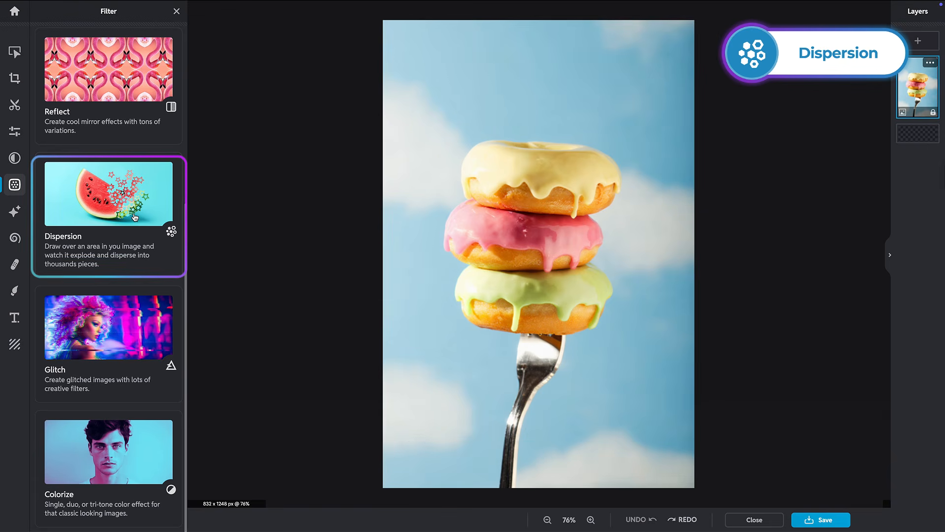
Step: Mask the donuts' right edge as the area to disperse
left_click(135, 217)
left_click_drag(602, 152, 589, 214)
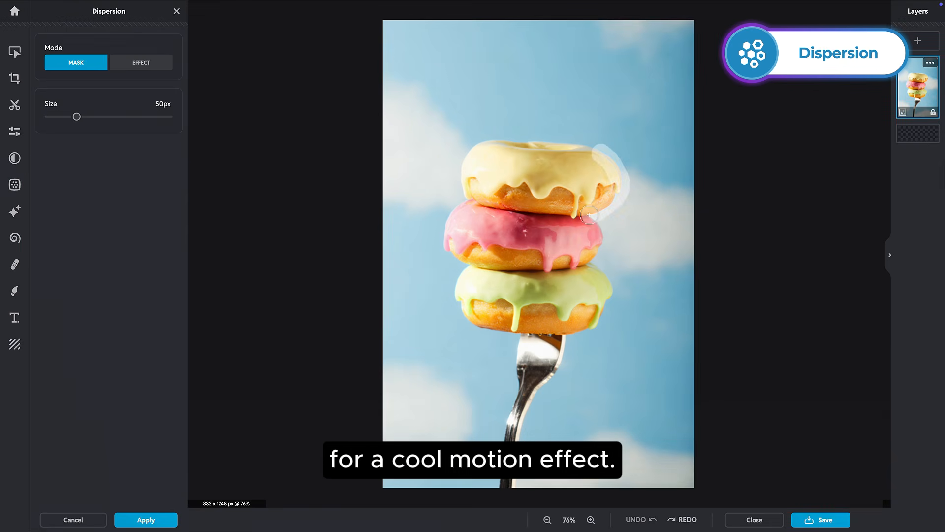
left_click_drag(588, 327, 566, 372)
Step: Preview hexagon, square, triangle, heart, plus, star and glimmer-star dispersion particles
left_click(95, 121)
left_click(125, 122)
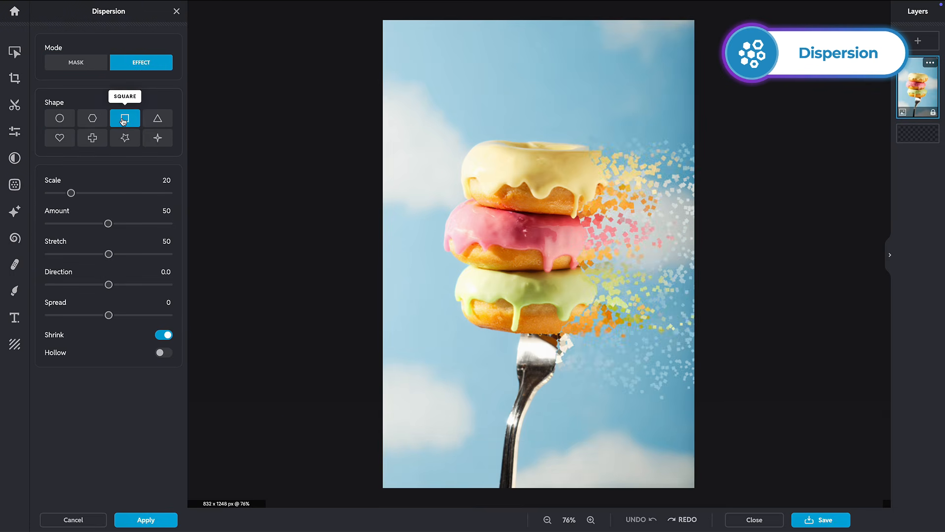
left_click(156, 121)
left_click(61, 140)
left_click(92, 139)
left_click(125, 139)
left_click(158, 142)
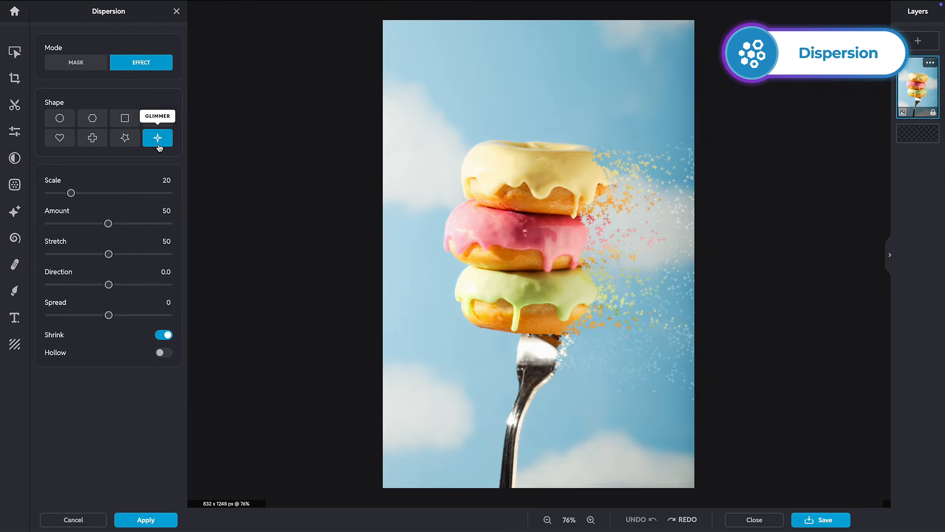
Step: Use square particles with Scale 12 and Amount 60, and apply the dispersion
left_click(125, 118)
left_click_drag(71, 193, 63, 193)
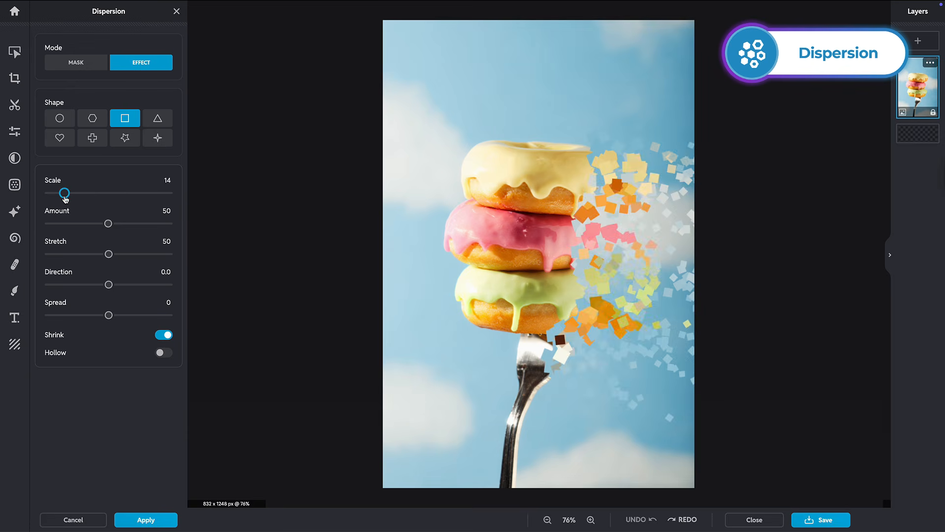
left_click_drag(108, 223, 95, 315)
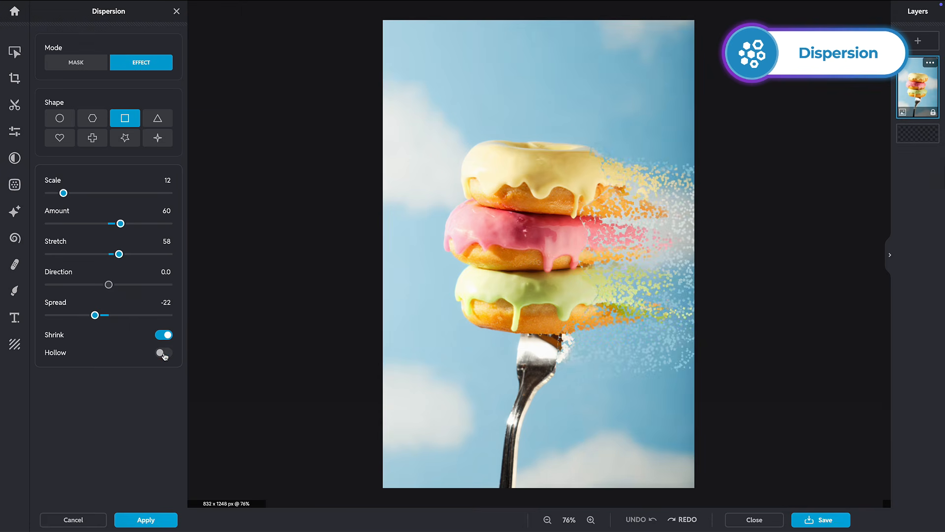
left_click(156, 522)
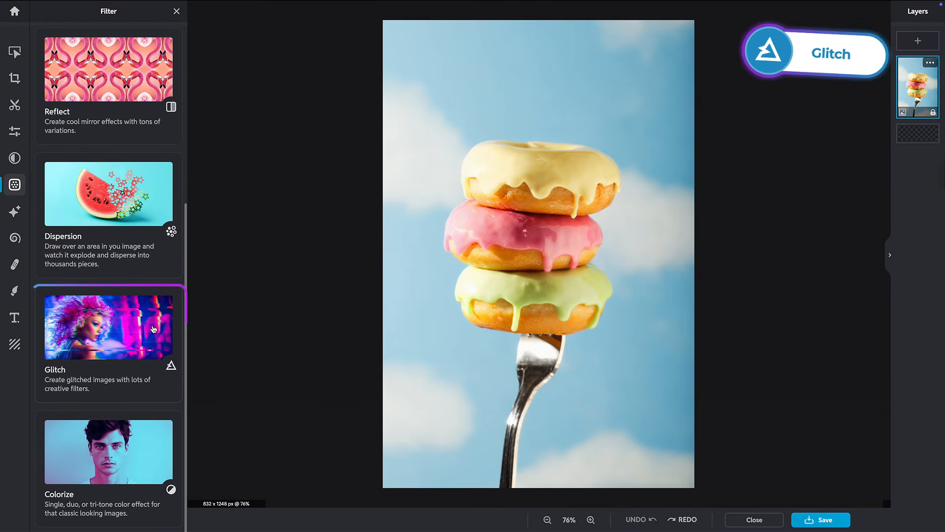
Step: Preview several random Glitch presets, then clear all distortion
left_click(154, 329)
left_click(64, 63)
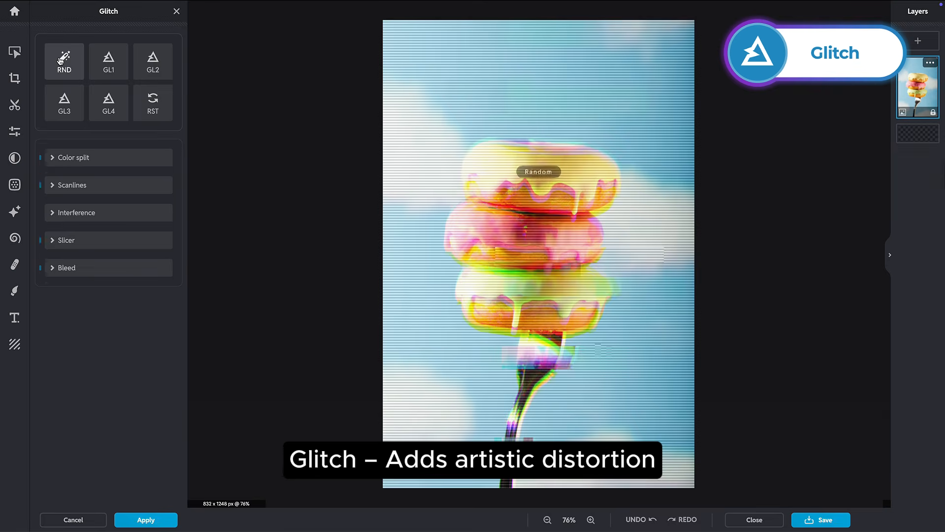
left_click(109, 66)
left_click(157, 70)
left_click(61, 118)
left_click(153, 102)
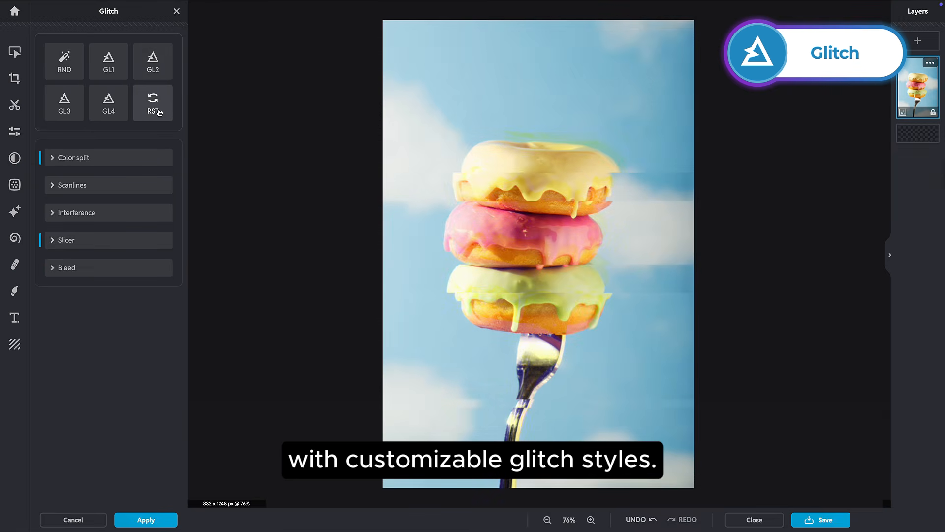
Step: Explore the Color split, Scanlines and Interference settings, changing the split fringe colours
left_click(99, 157)
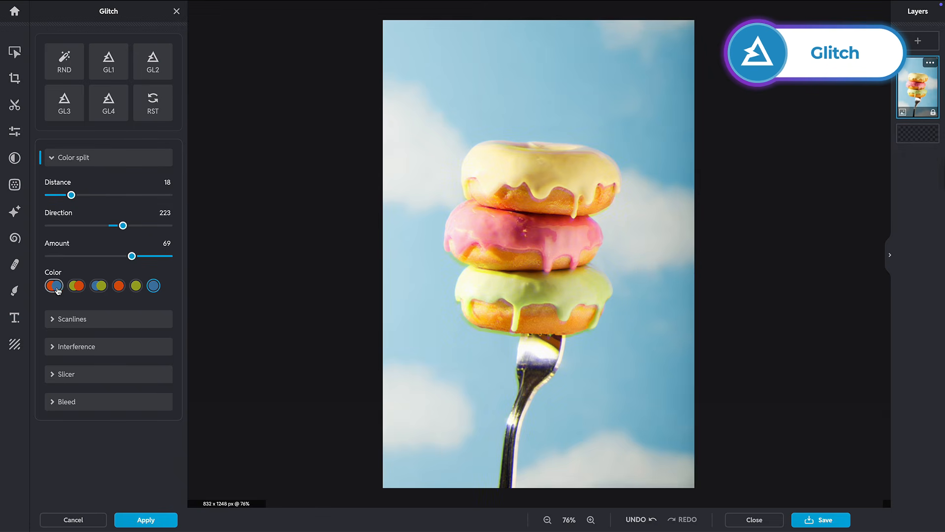
left_click(153, 286)
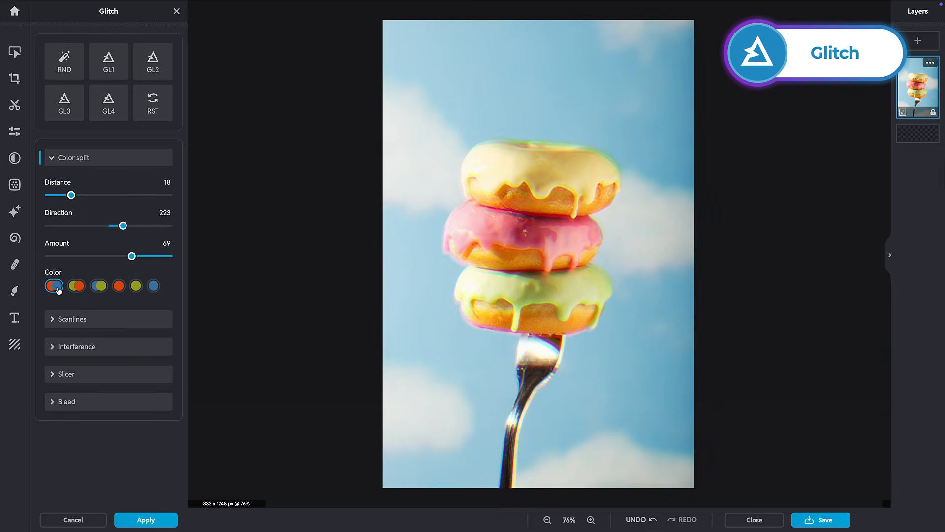
left_click(71, 320)
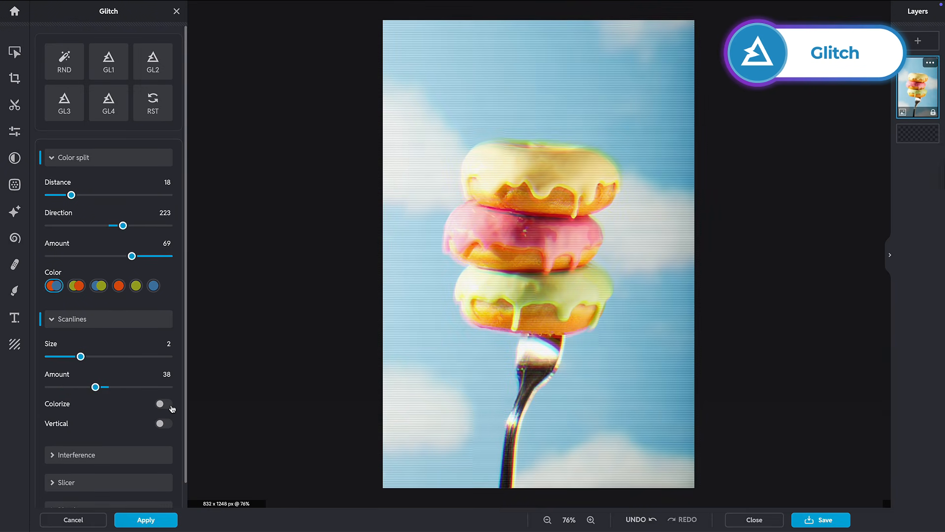
left_click(138, 456)
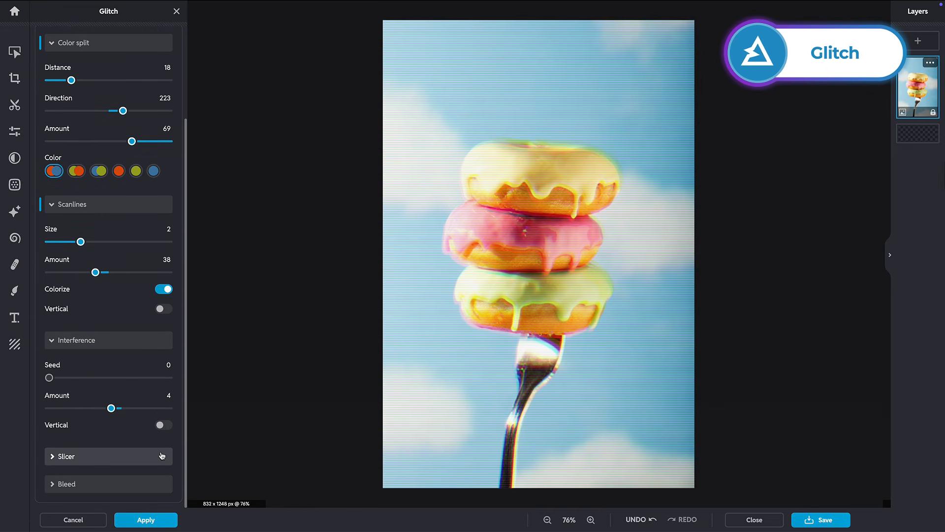
Step: Set Slicer seed 58 with fewer, smaller-shift slices, Bleed seed 77, and apply the glitch
left_click(161, 456)
left_click(84, 374)
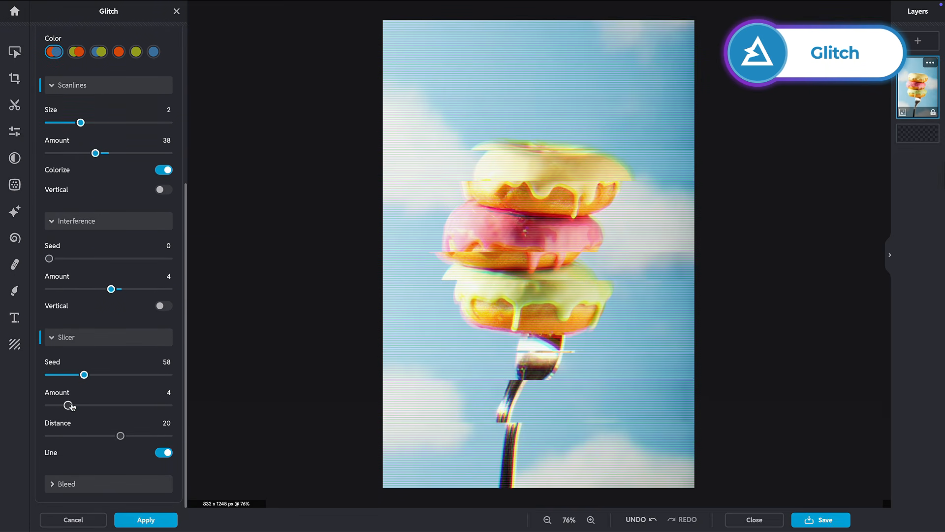
left_click_drag(69, 405, 59, 410)
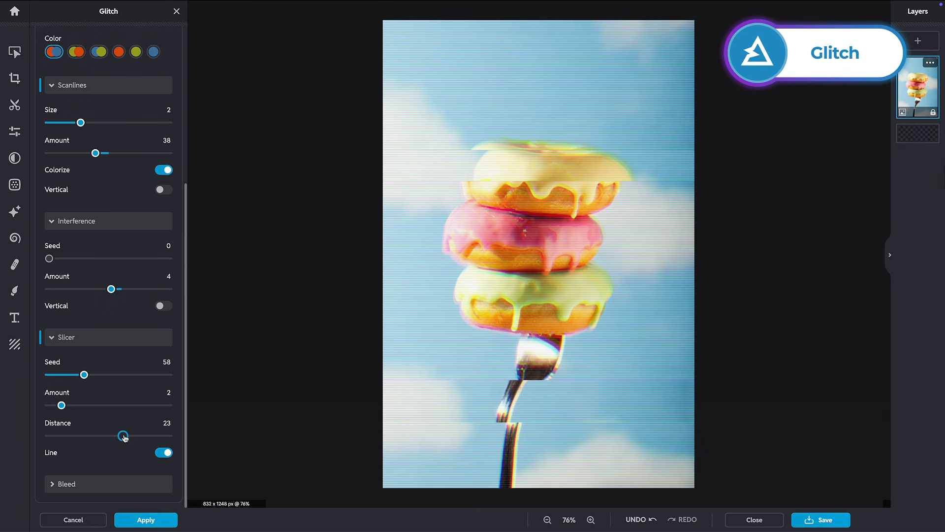
mouse_move(124, 437)
left_mouse_down()
mouse_move(77, 438)
mouse_move(114, 436)
left_mouse_up()
left_click_drag(185, 436, 186, 500)
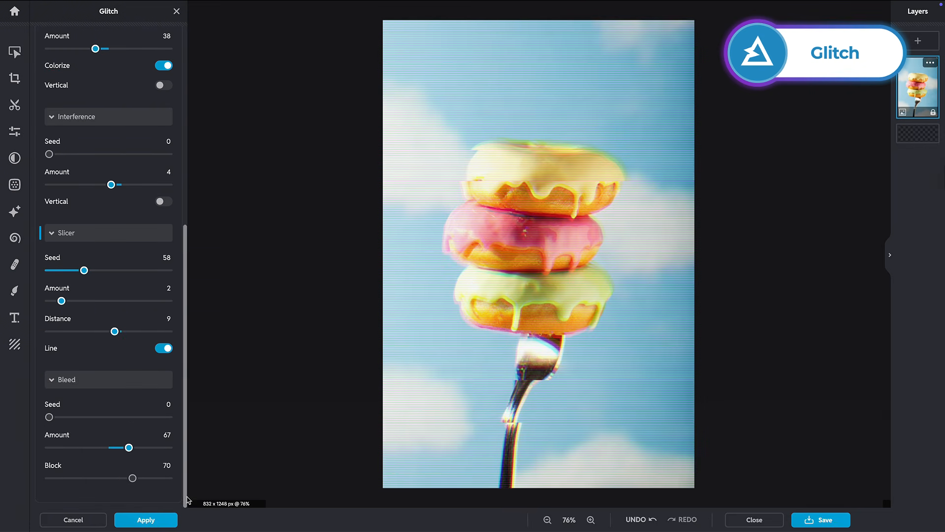
left_click_drag(81, 419, 96, 420)
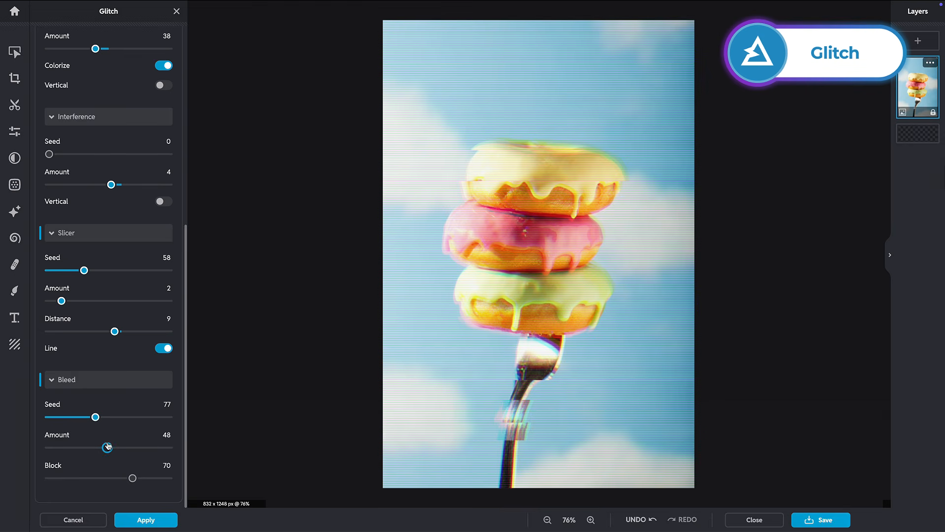
left_click(143, 520)
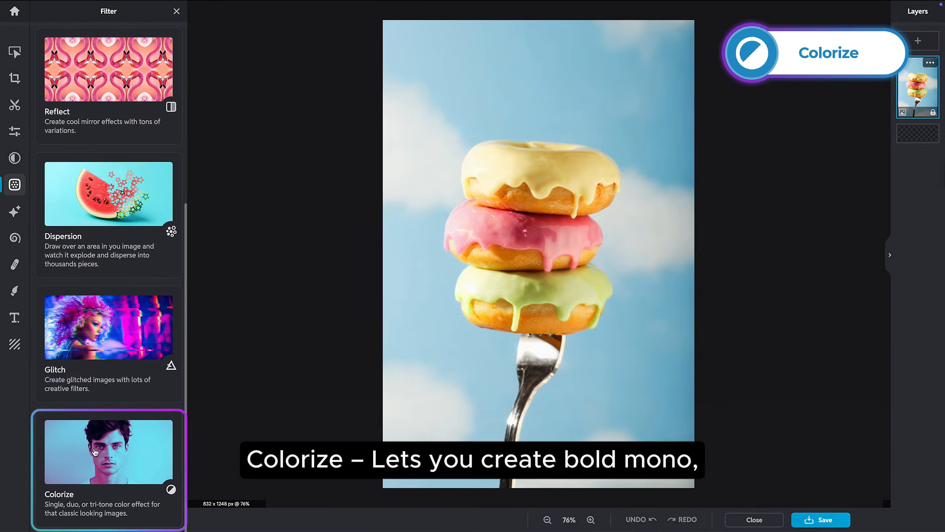
Step: Preview Colorize presets: red, pink, green, white-grey, cyan-magenta, tri-tones and cream-purple
left_click(95, 452)
left_click(75, 219)
left_click(151, 218)
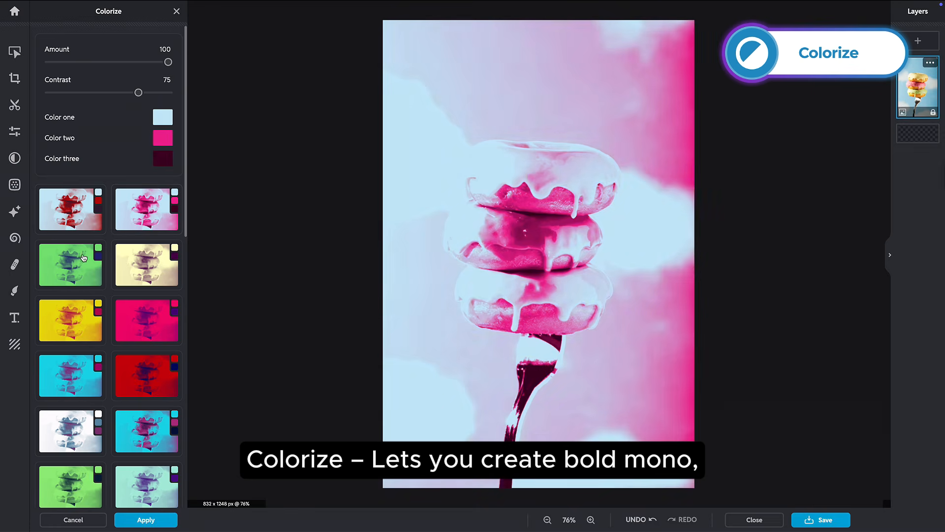
left_click(84, 258)
left_click(86, 438)
left_click(143, 440)
left_click_drag(183, 222, 189, 494)
left_click(152, 369)
left_click(73, 366)
left_click(148, 260)
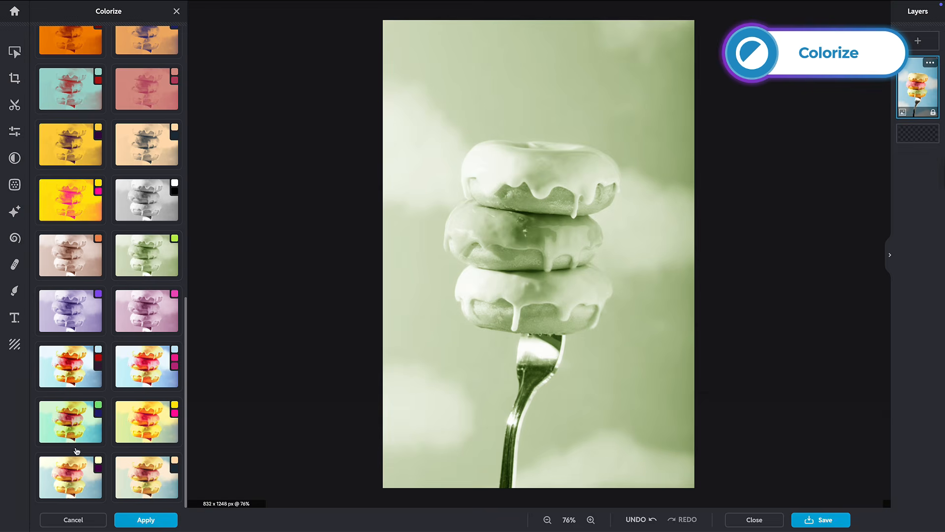
left_click(64, 482)
scroll(153, 446, "up", 10)
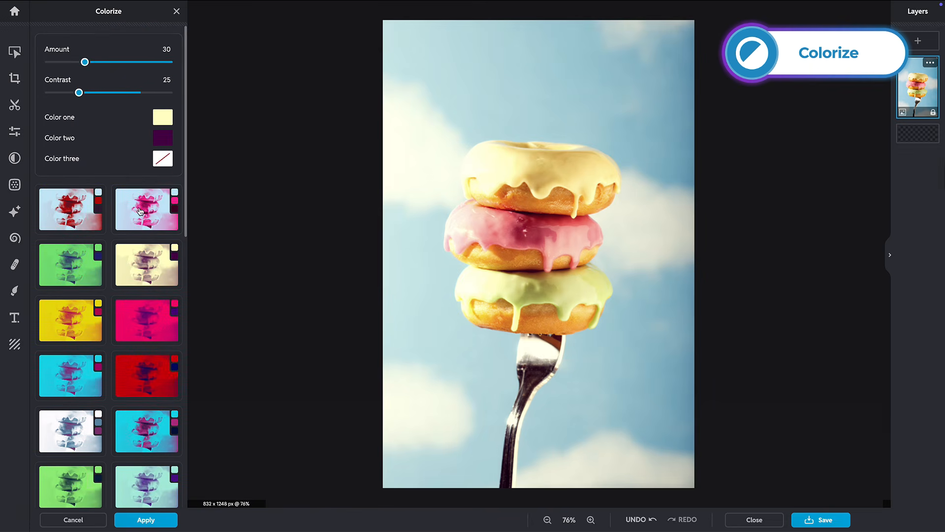
Step: Use the pink duotone preset with color one changed to pale lavender
left_click(139, 211)
left_click(163, 117)
left_click_drag(234, 174, 262, 173)
left_click(274, 105)
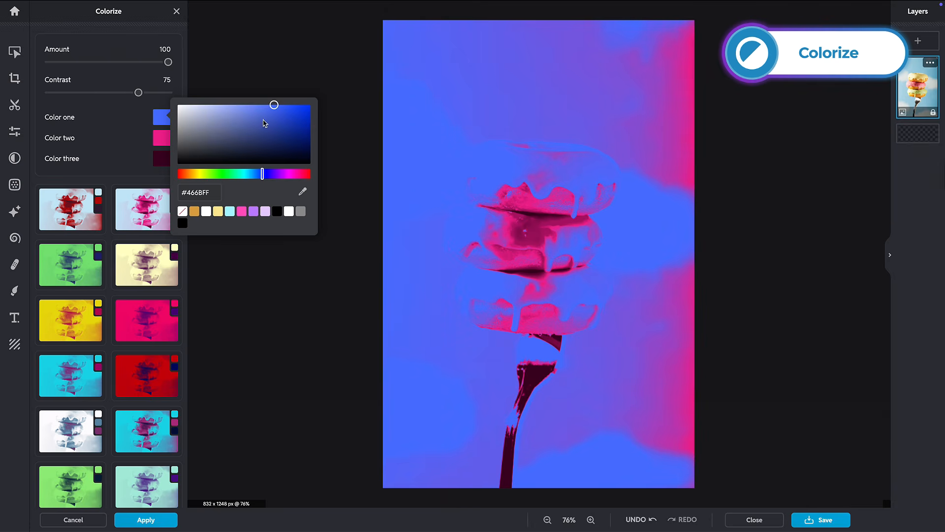
left_click_drag(221, 129, 194, 109)
Step: Keep the colorize amount at 100, lower contrast to 35, and apply
left_click(160, 140)
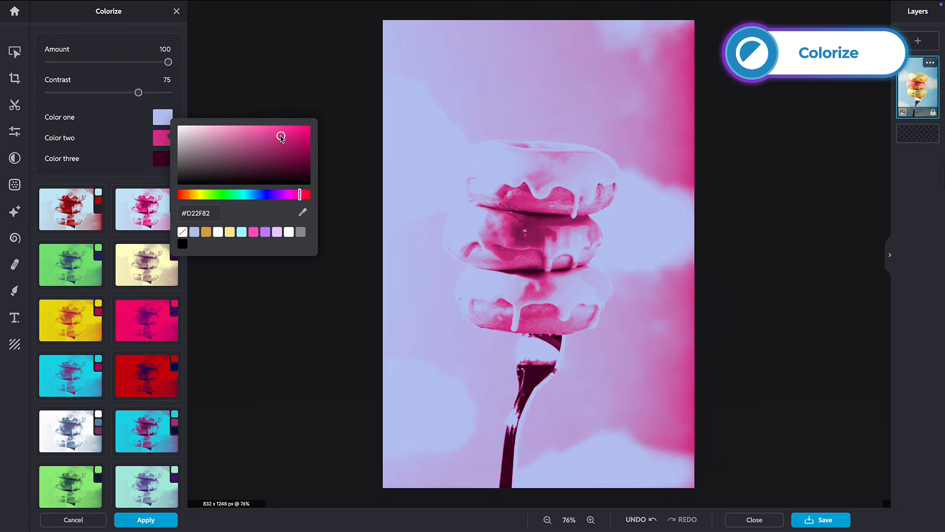
mouse_move(168, 62)
left_mouse_down()
mouse_move(123, 63)
mouse_move(168, 62)
left_mouse_up()
left_click_drag(138, 93, 91, 94)
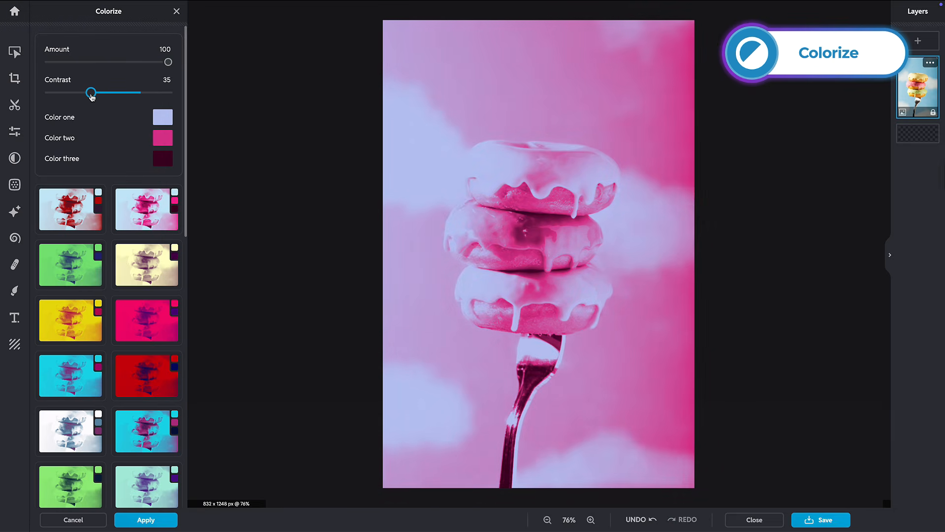
left_click(141, 521)
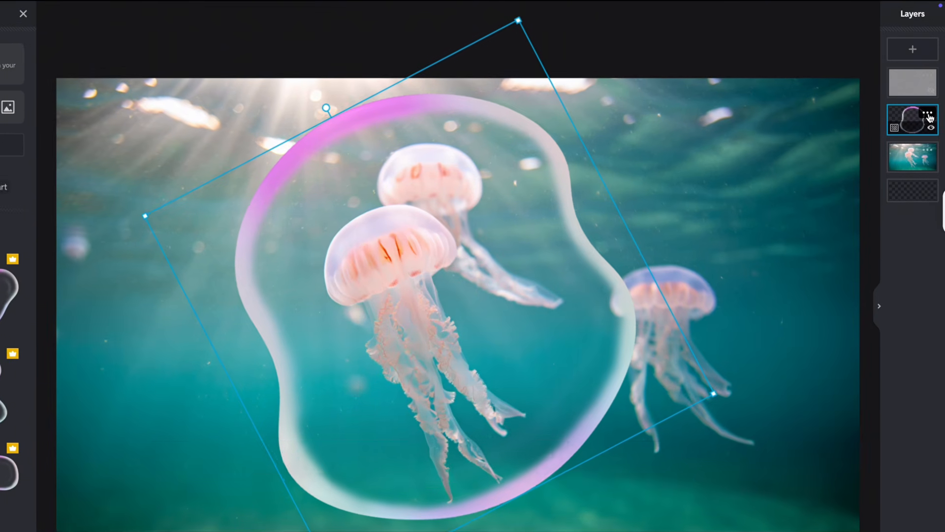
Step: Switch the large bubble layer to Overlay blending after trying Screen, and nudge its position
left_click(930, 94)
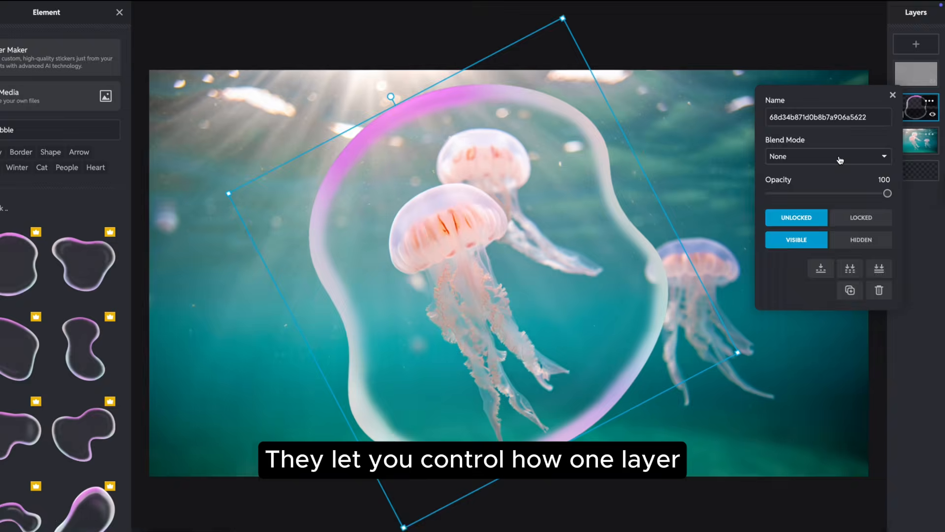
left_click(810, 175)
left_click(831, 171)
left_click(826, 150)
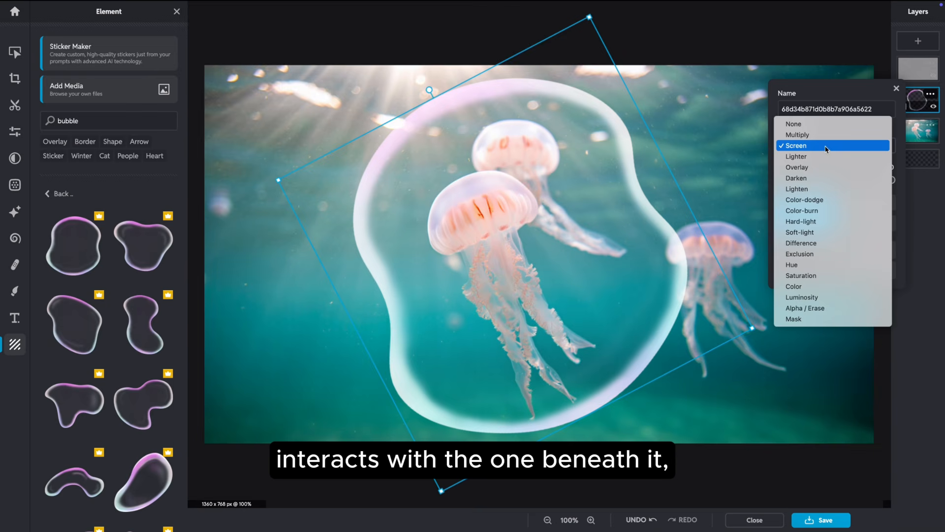
left_click(818, 168)
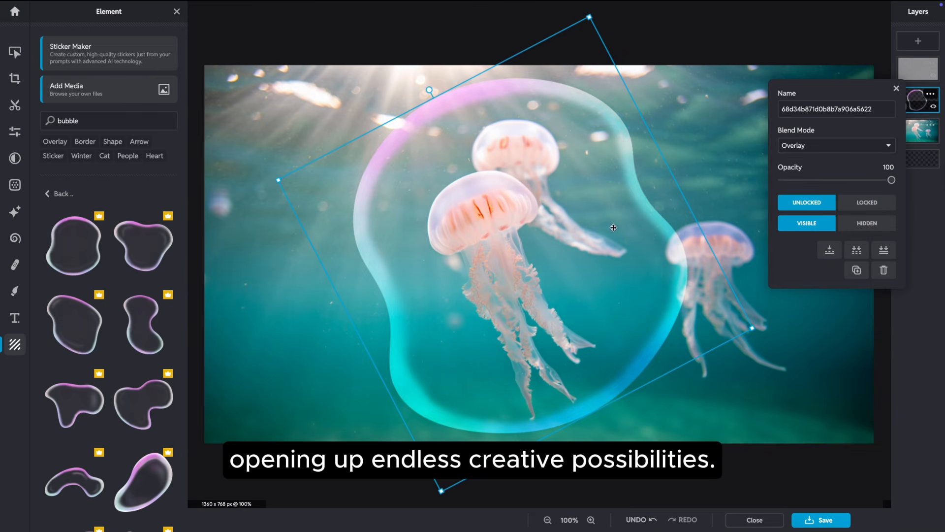
mouse_move(615, 227)
left_mouse_down()
mouse_move(534, 244)
mouse_move(556, 219)
mouse_move(641, 215)
mouse_move(618, 222)
left_mouse_up()
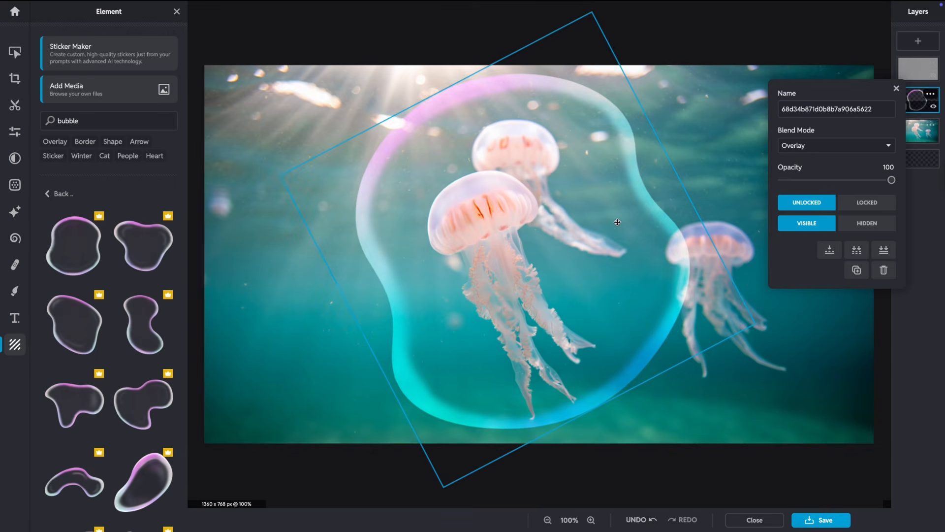
Step: Add a small bubble sticker in the upper right, blended in Overlay mode
left_click(143, 401)
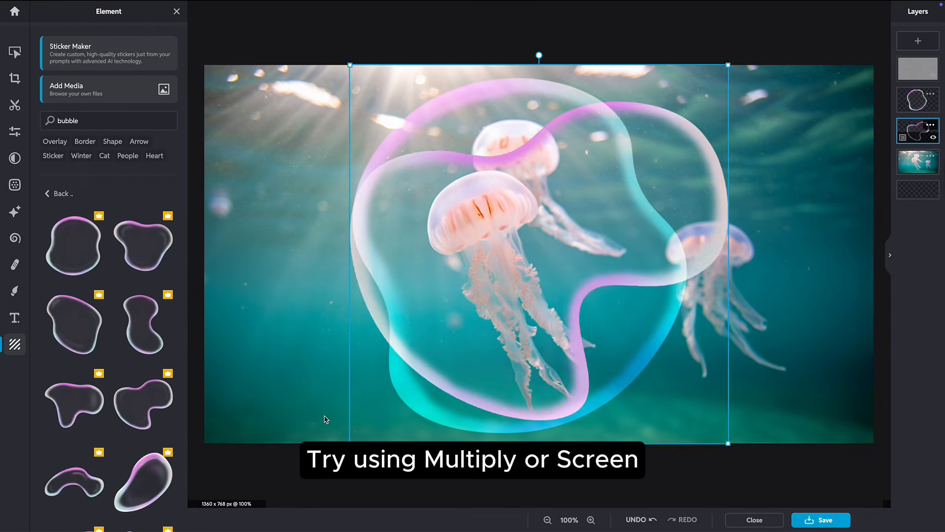
left_click_drag(729, 444, 482, 197)
left_click_drag(363, 112, 618, 153)
left_click(930, 125)
left_click(843, 177)
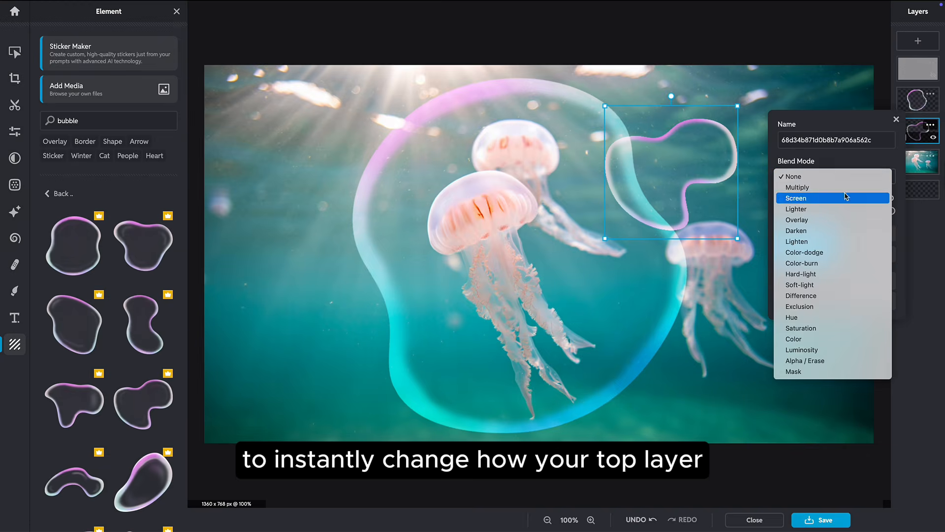
left_click(837, 220)
left_click(759, 89)
left_click_drag(683, 195, 723, 173)
Step: Add a third bubble, shrunk and rotated around the right jellyfish, blended in Overlay
scroll(186, 330, "down", 1)
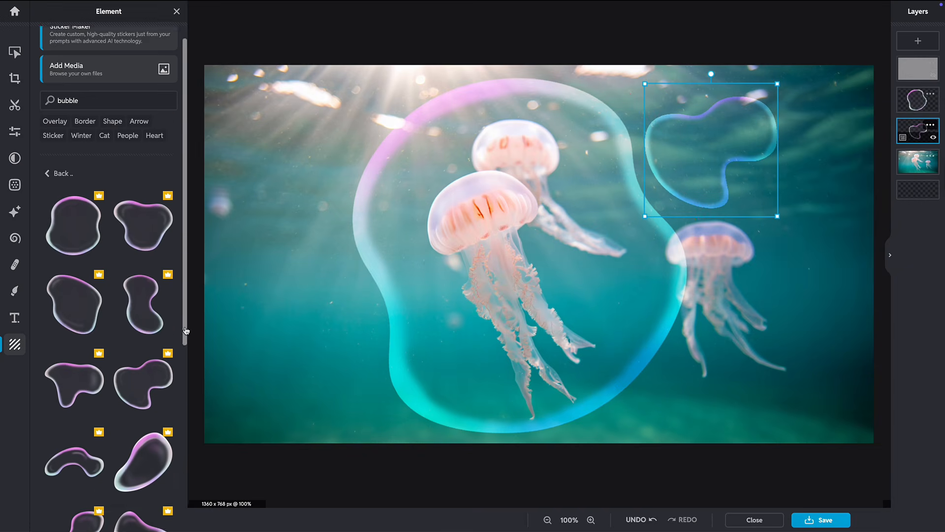
left_click_drag(186, 331, 167, 498)
left_click(144, 422)
left_click_drag(728, 65, 541, 305)
left_click_drag(445, 243, 402, 443)
left_click_drag(350, 384, 607, 346)
left_click(930, 125)
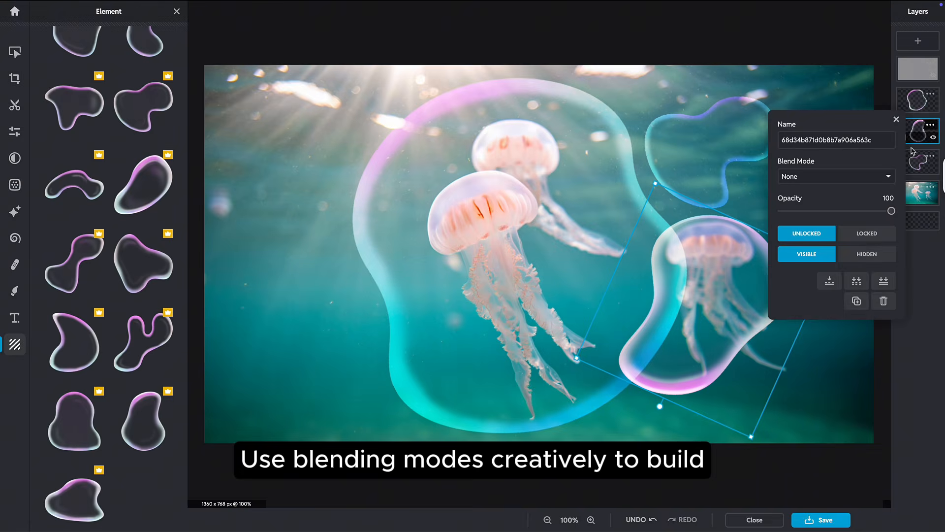
left_click(852, 176)
left_click(851, 217)
left_click(831, 338)
Step: Unhide the White Crumpled17.jpg paper texture layer and blend it in Multiply mode
scroll(816, 276, "down", 3)
left_click(929, 73)
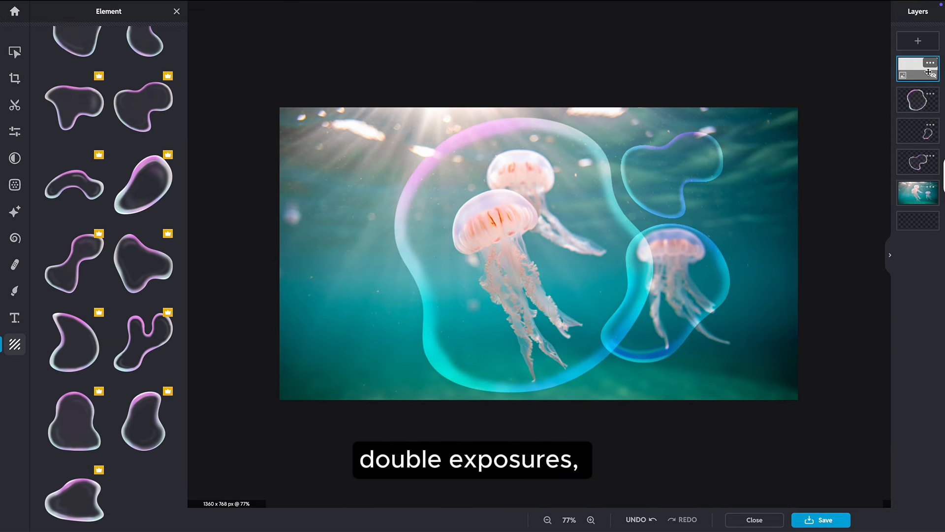
left_click(929, 73)
left_click(930, 62)
left_click(836, 115)
left_click(832, 127)
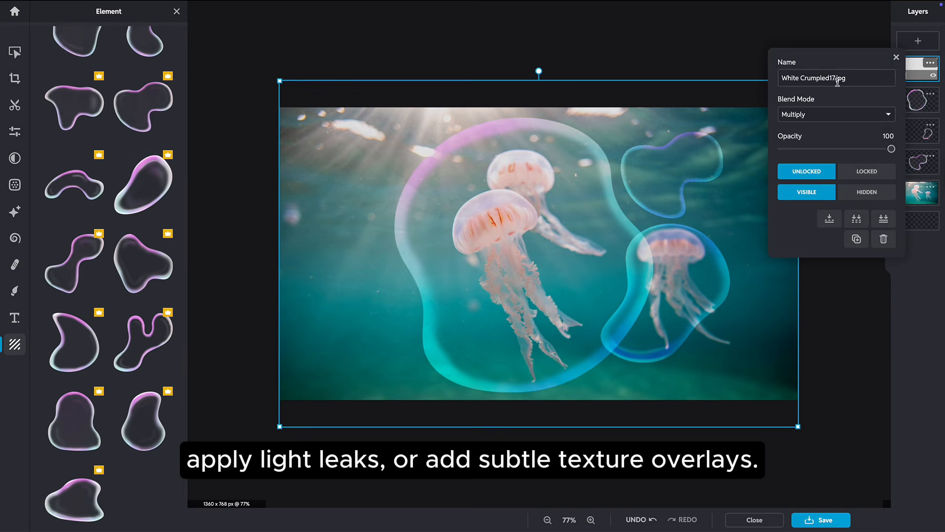
left_click(843, 32)
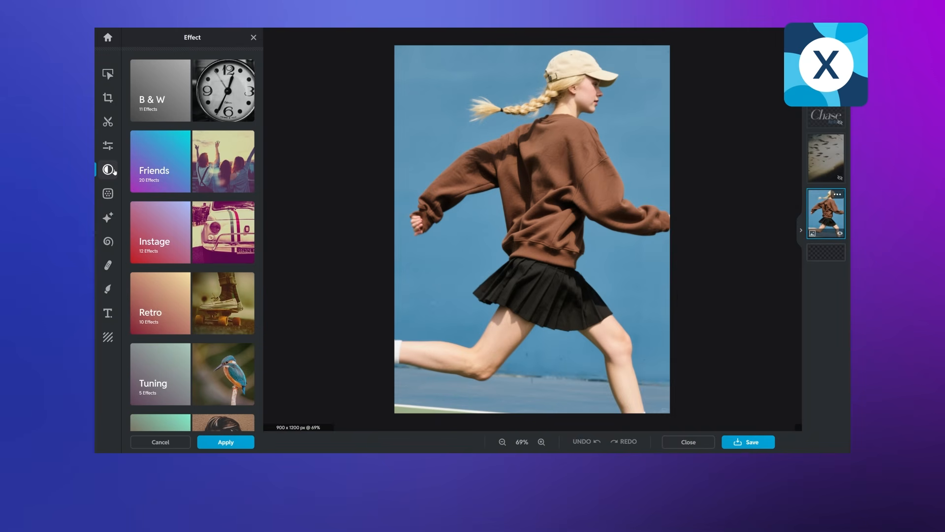
Step: Apply an Urban effect to the running-woman photo
scroll(183, 175, "down", 5)
left_click(190, 287)
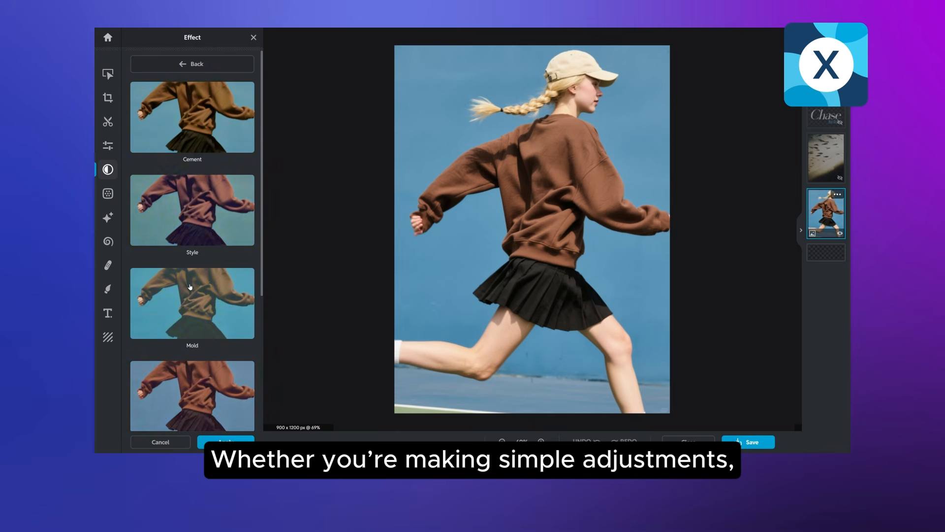
scroll(190, 287, "down", 4)
left_click(216, 211)
left_click(226, 441)
Step: Raise vibrance to 24, increase exposure, and set vignette to 33
left_click(108, 146)
left_click_drag(192, 156, 206, 156)
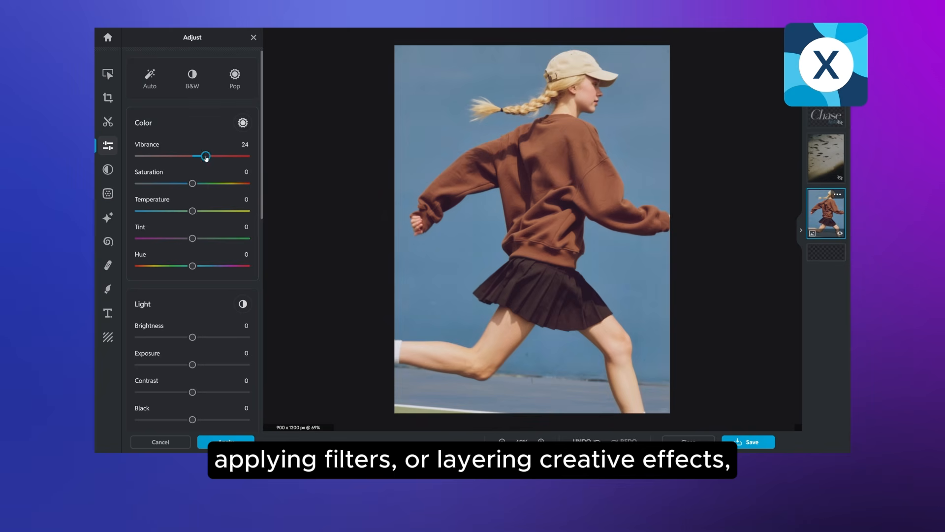
left_click_drag(192, 365, 203, 393)
scroll(202, 345, "down", 10)
left_click_drag(192, 275, 211, 276)
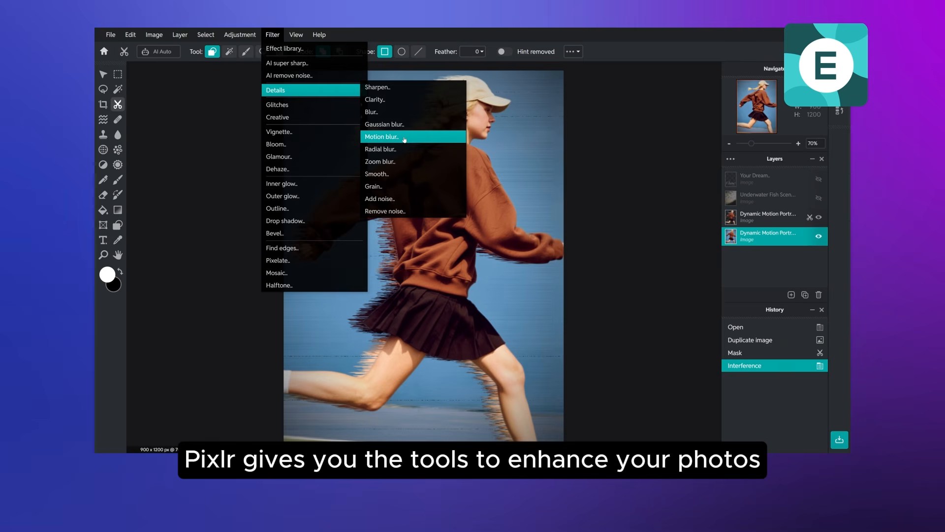
Step: Increase motion blur, invert the fish layer's colours, and blend the title in Exclusion
left_click(401, 135)
left_click_drag(538, 265, 563, 265)
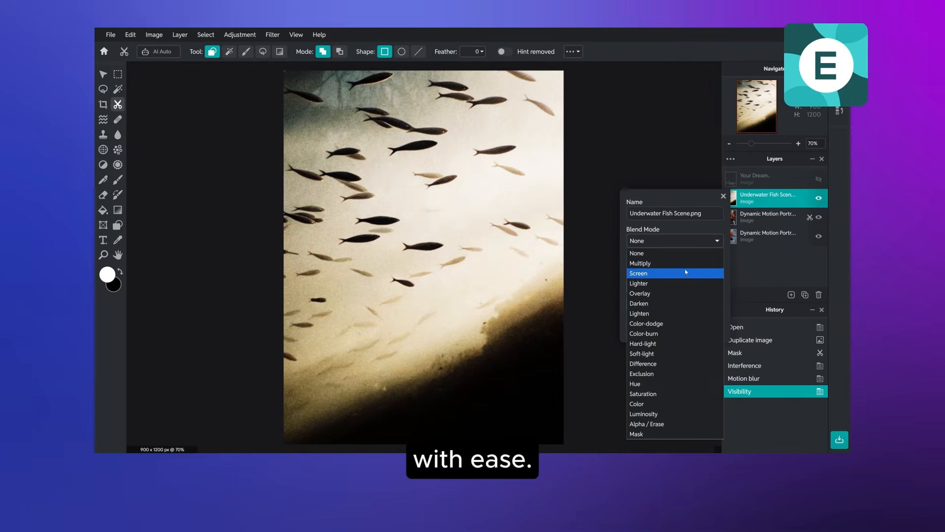
left_click(241, 34)
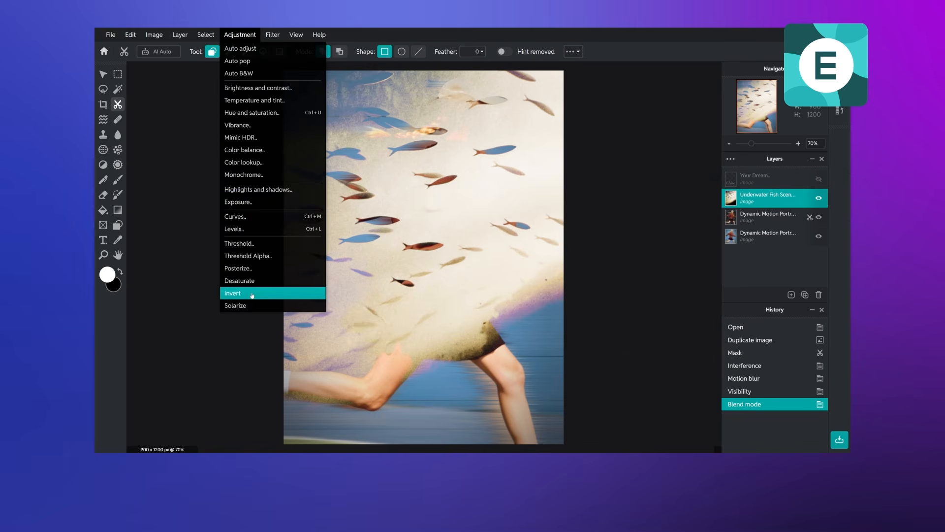
left_click(252, 295)
left_click(683, 220)
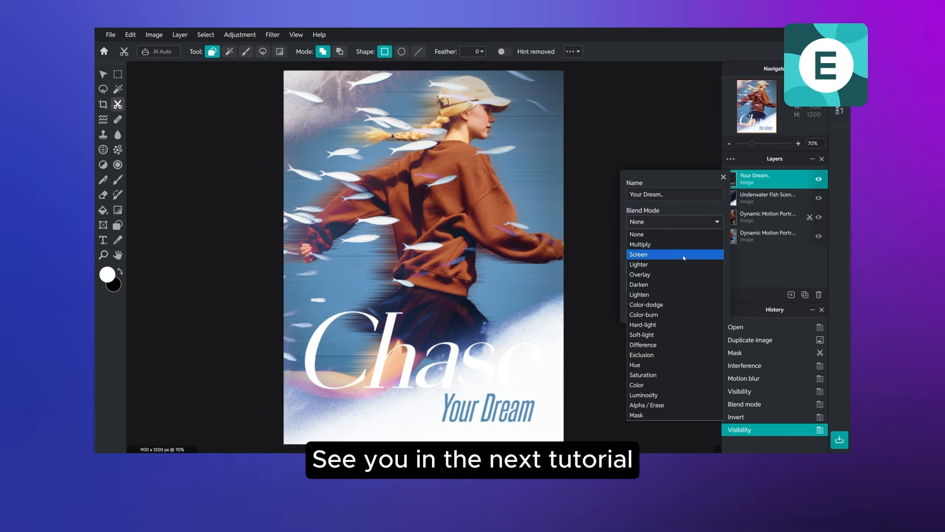
left_click(682, 355)
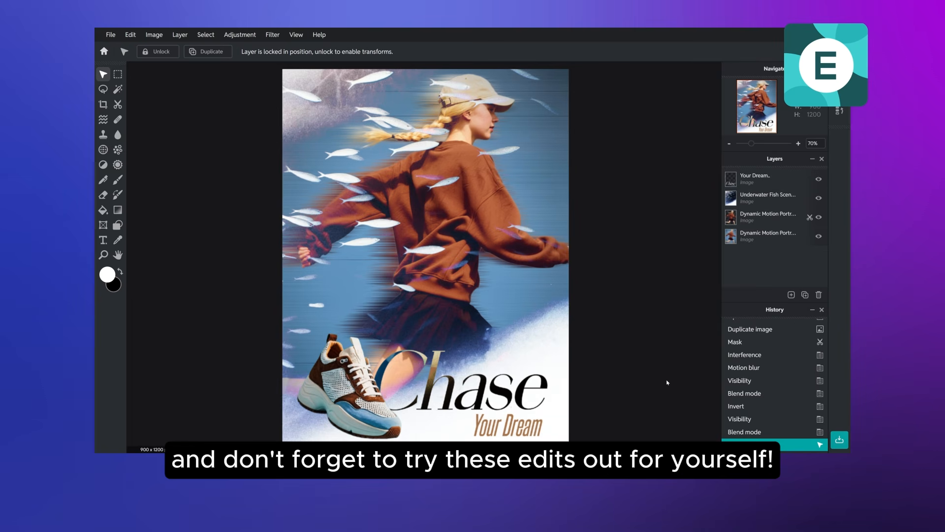